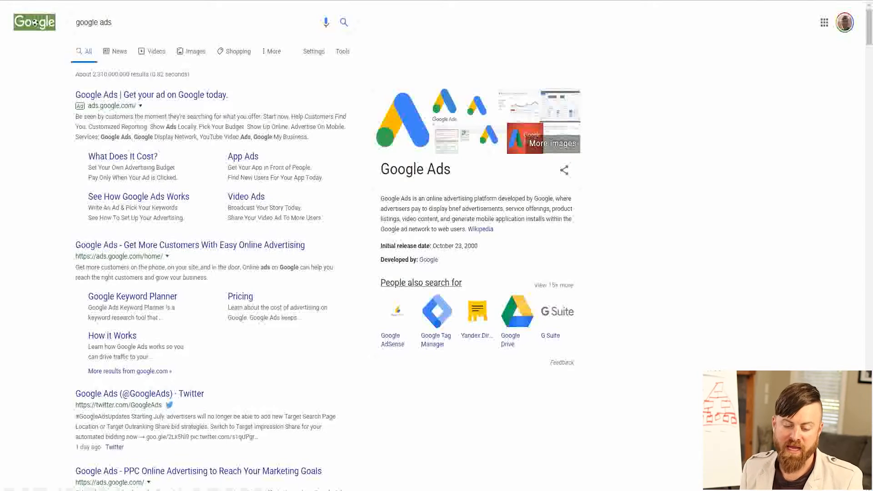
Step: Start a new Google Ads campaign and choose to create it without a goal's guidance
key("ctrl+plus")
key("ctrl+plus")
key("ctrl+plus")
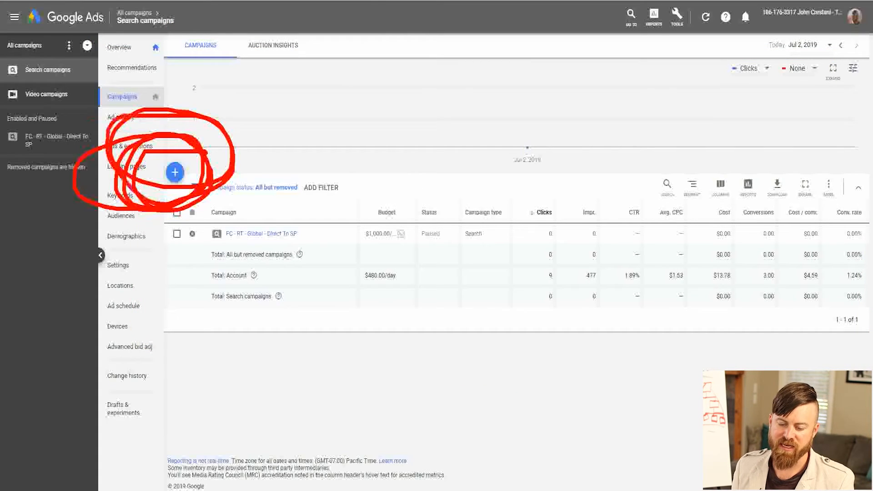
left_click(175, 172)
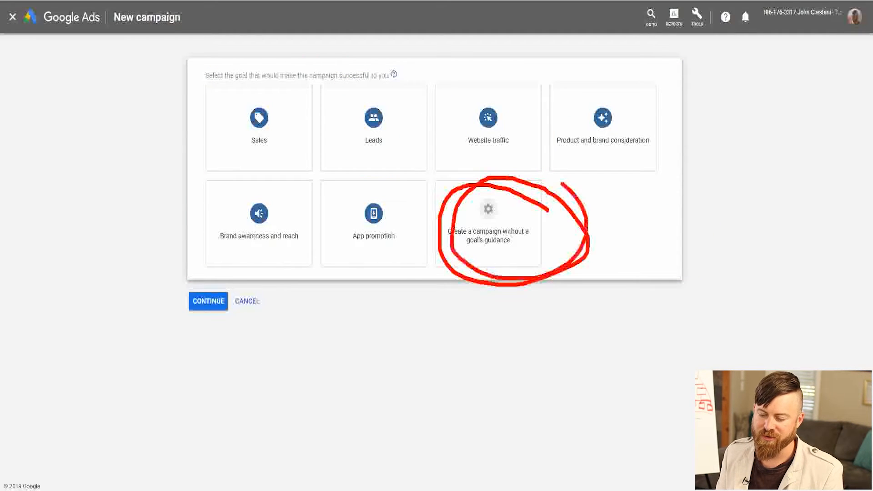
left_click(487, 223)
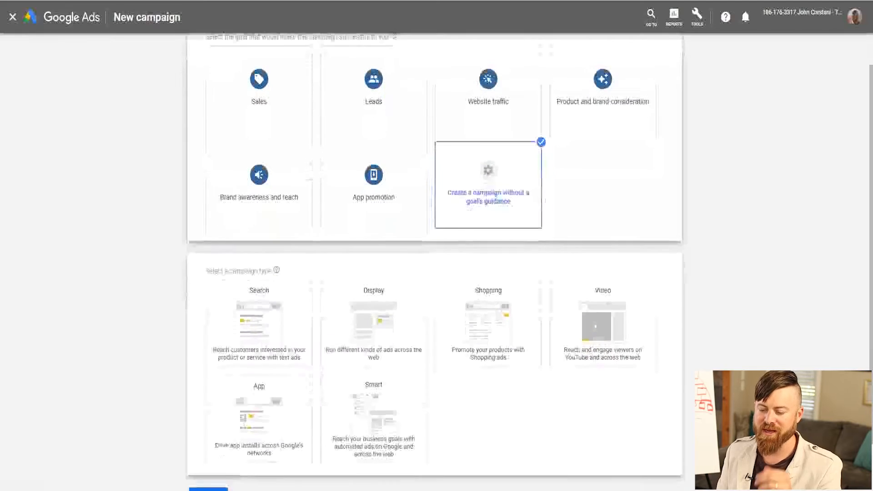
scroll(259, 301, "down", 1)
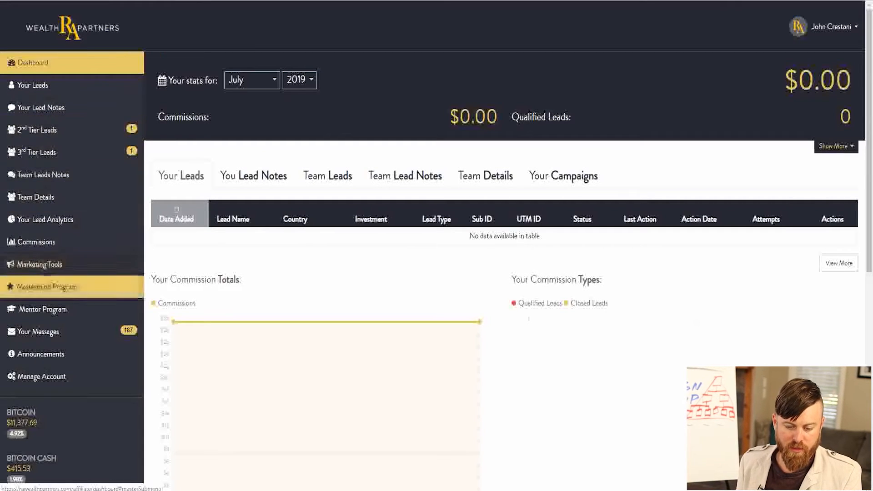
Step: Switch to the RA Wealth Partners dashboard, open its marketing landing pages and copy a landing page link
left_click(39, 265)
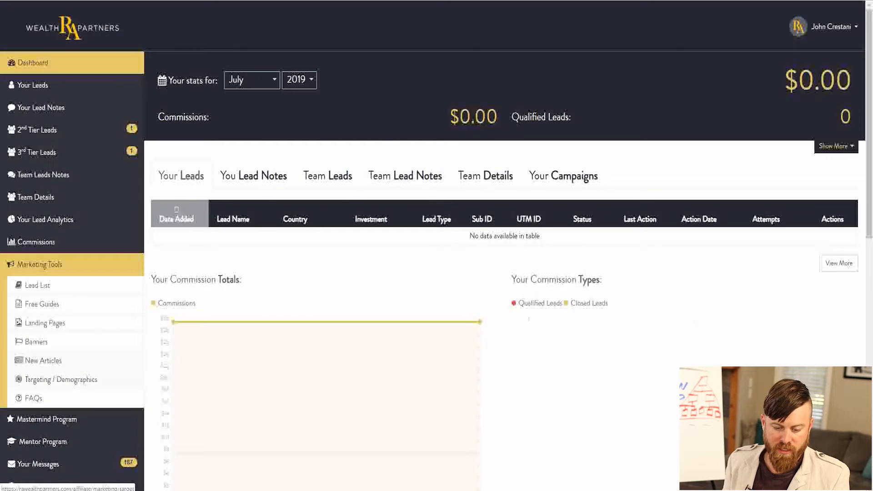
left_click(45, 322)
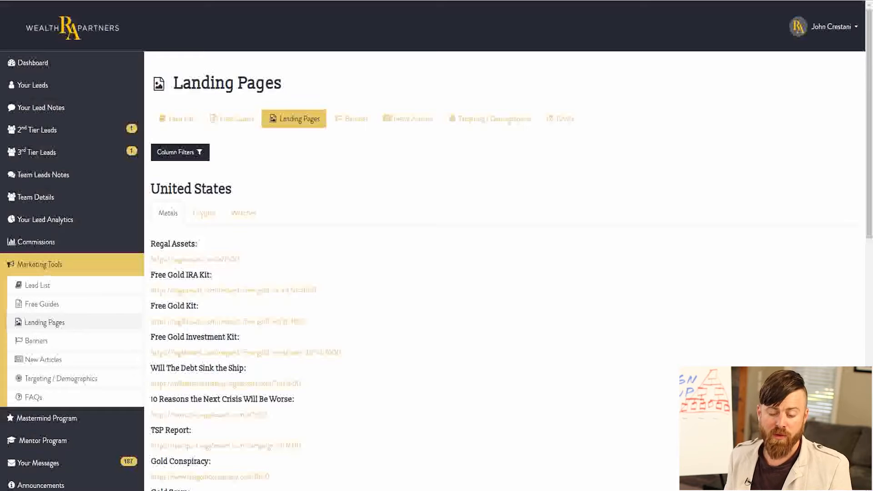
scroll(437, 273, "down", 2)
left_click_drag(221, 157, 150, 157)
key("ctrl+c")
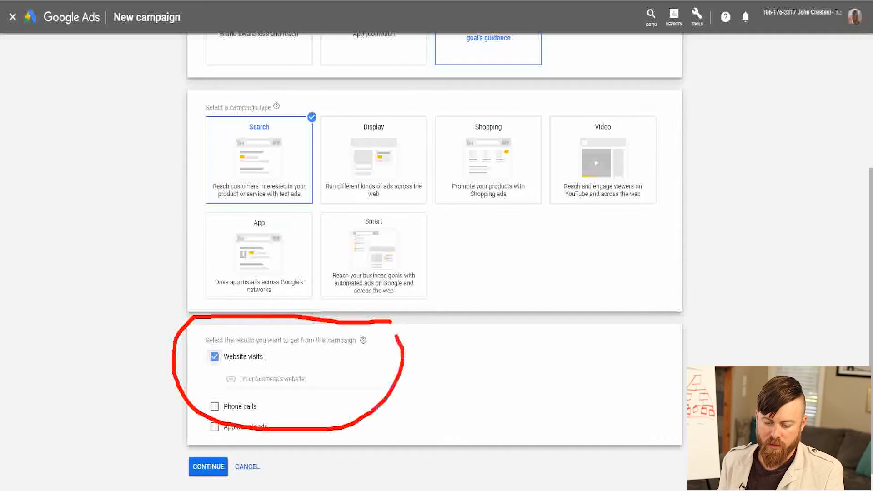
Step: Enter the copied landing page link as the business website for the Website visits result
key("ctrl+plus")
key("ctrl+plus")
key("ctrl+plus")
scroll(409, 272, "down", 5)
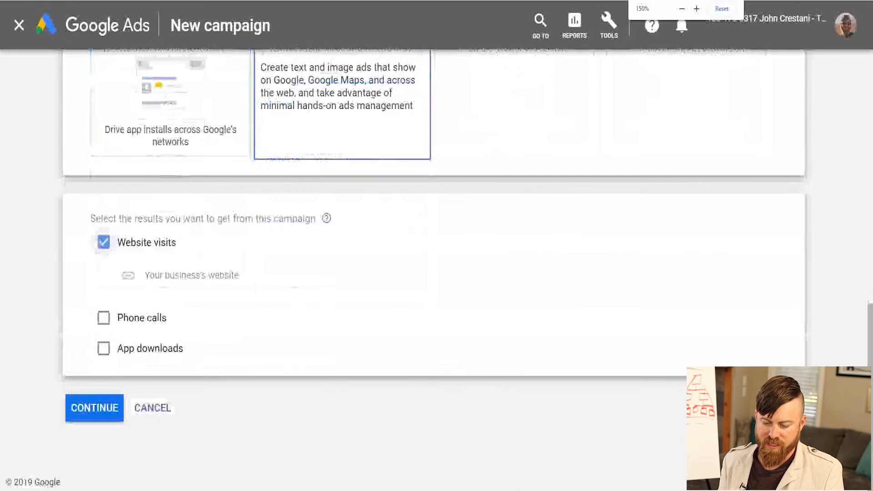
left_click(207, 275)
right_click(208, 275)
left_click(228, 355)
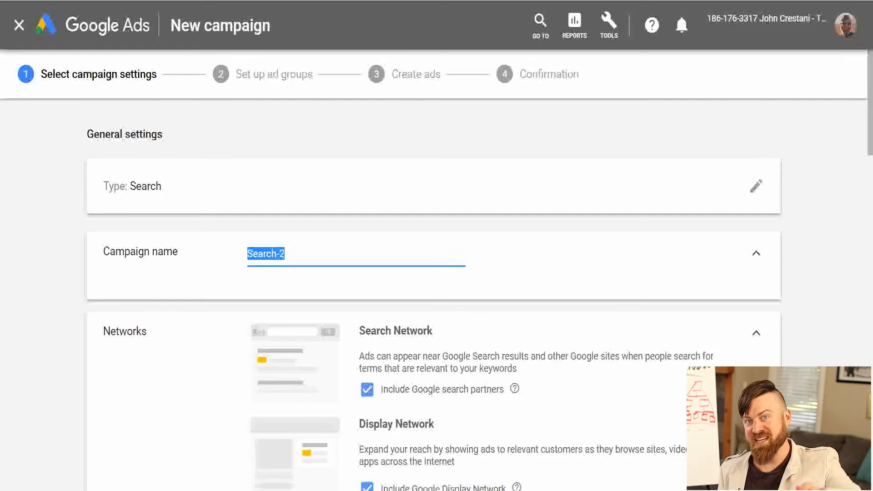
Step: Name the campaign "Youtube Demo!" and exclude the Google Display Network from its networks
scroll(433, 294, "down", 3)
scroll(434, 294, "up", 3)
left_click(286, 254)
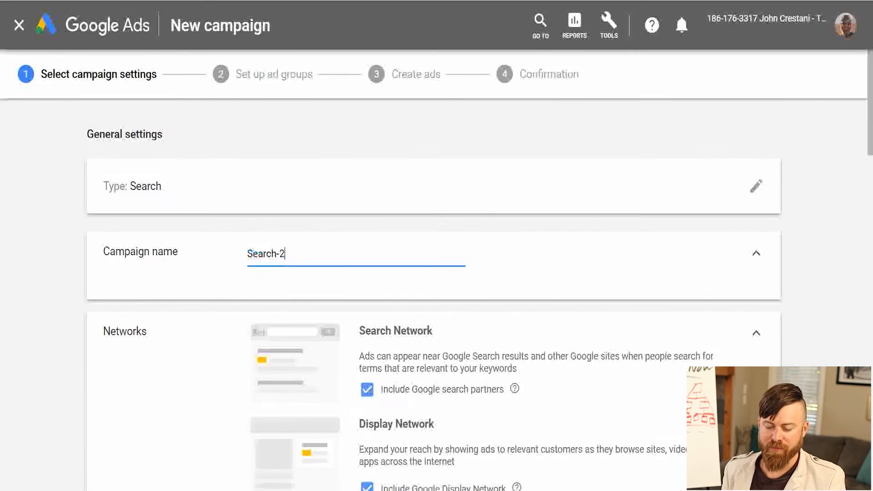
type("Youtube Demo!")
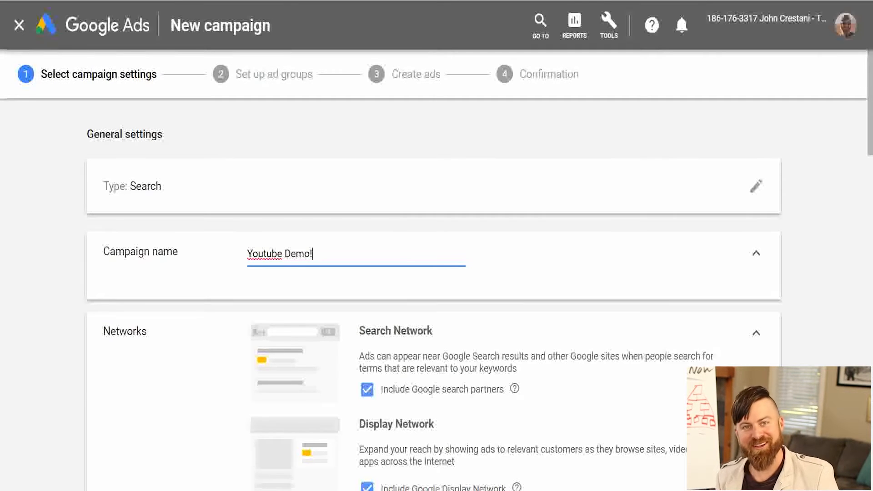
scroll(433, 295, "down", 3)
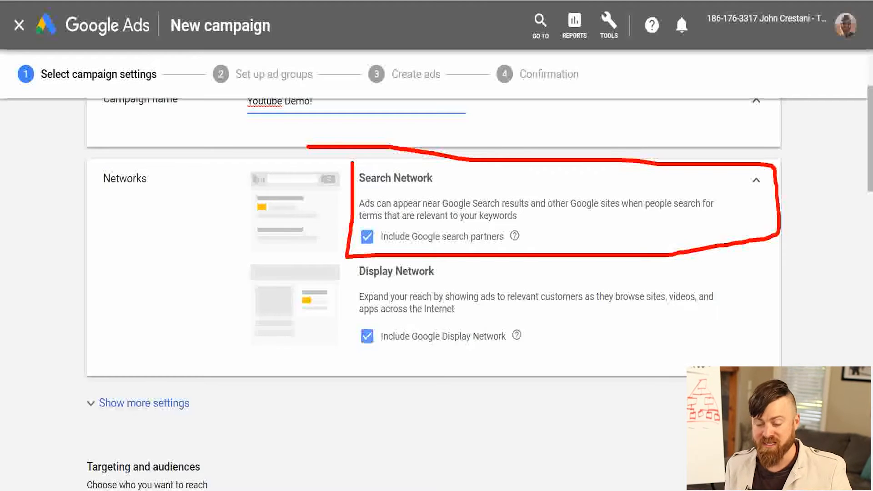
left_click(367, 336)
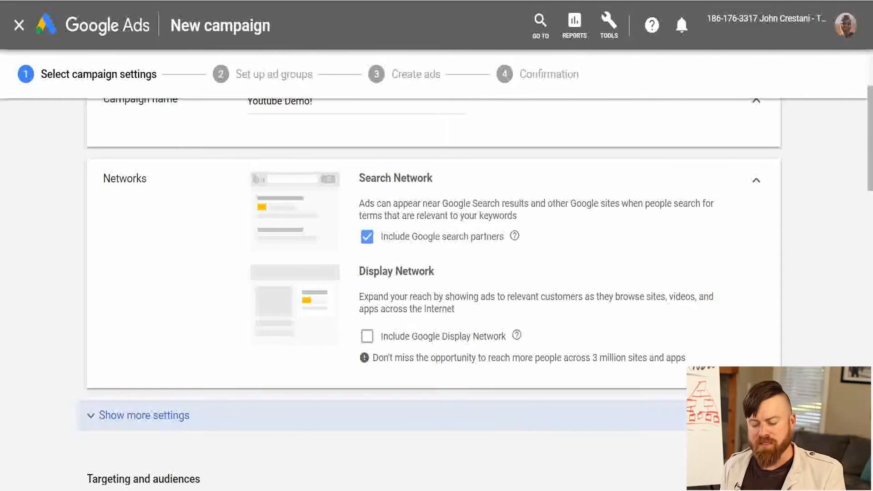
Step: Examine the additional general settings and the target and exclude choices in the location options
scroll(435, 291, "down", 5)
scroll(435, 291, "up", 2)
left_click(142, 186)
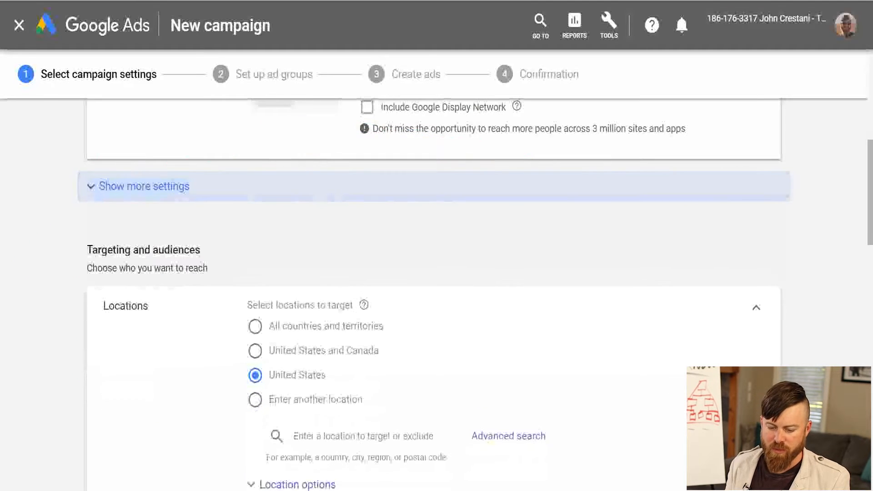
scroll(431, 296, "down", 2)
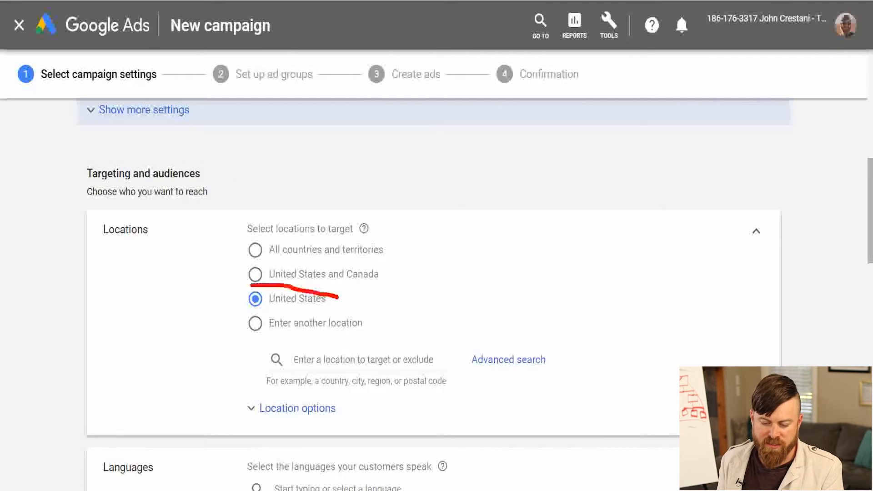
left_click(297, 407)
scroll(297, 408, "down", 5)
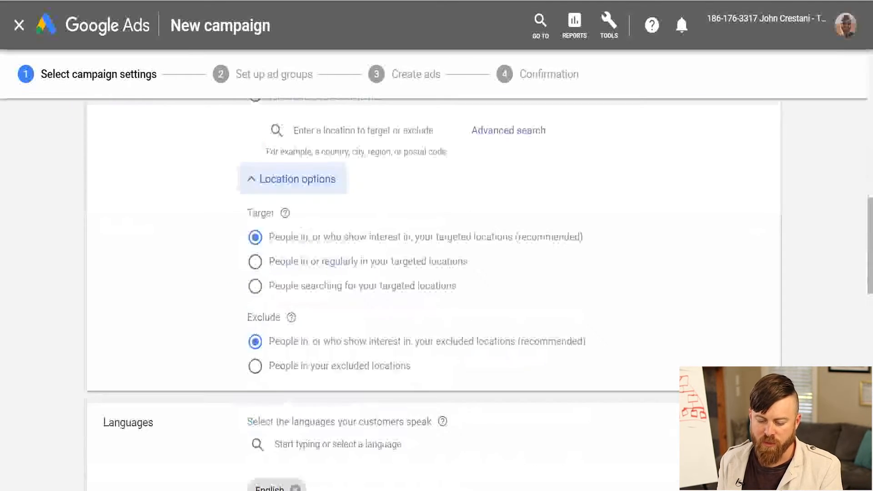
left_click(297, 179)
scroll(297, 227, "up", 3)
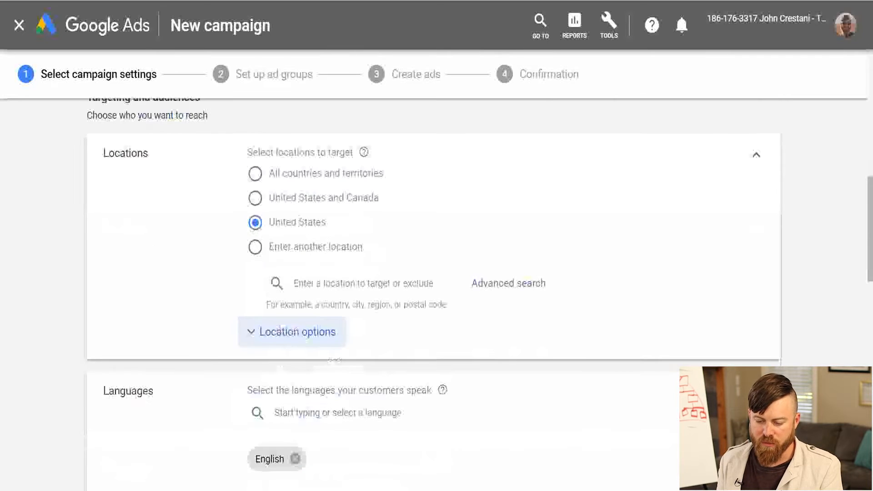
Step: Target The Bahamas, Puerto Rico and American Samoa as the campaign's locations
left_click(303, 284)
type("baha")
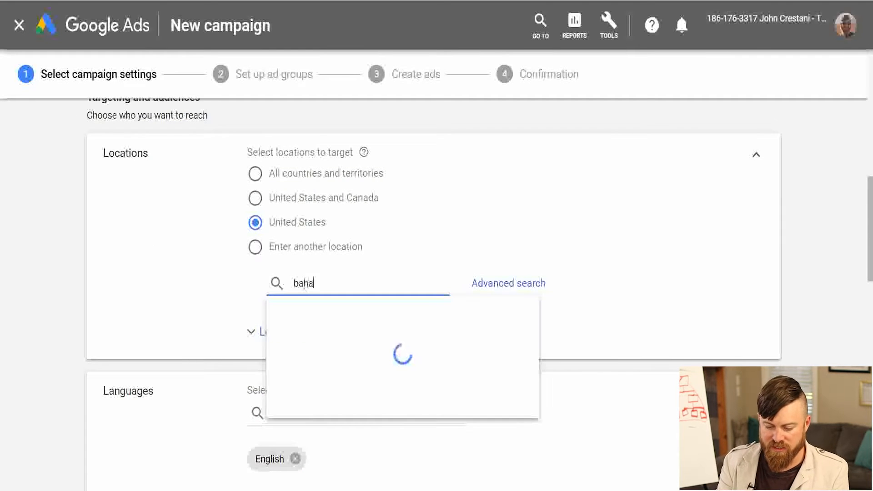
type("m")
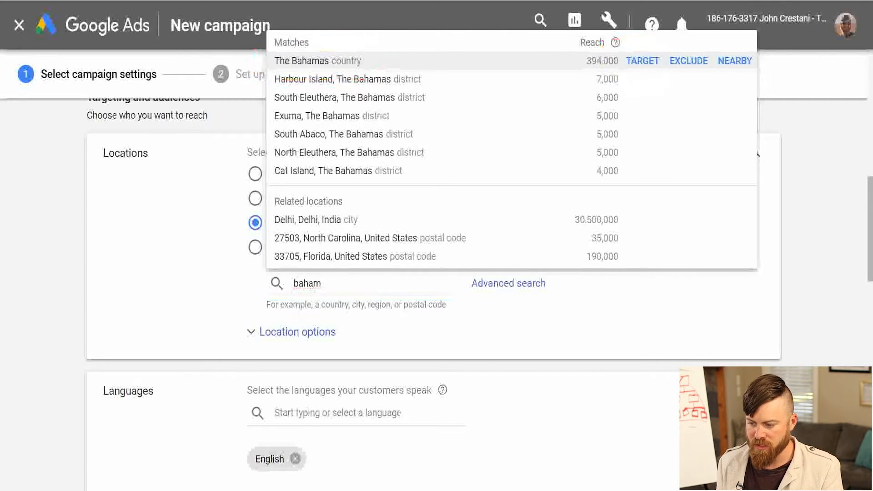
left_click(641, 61)
type("puerto")
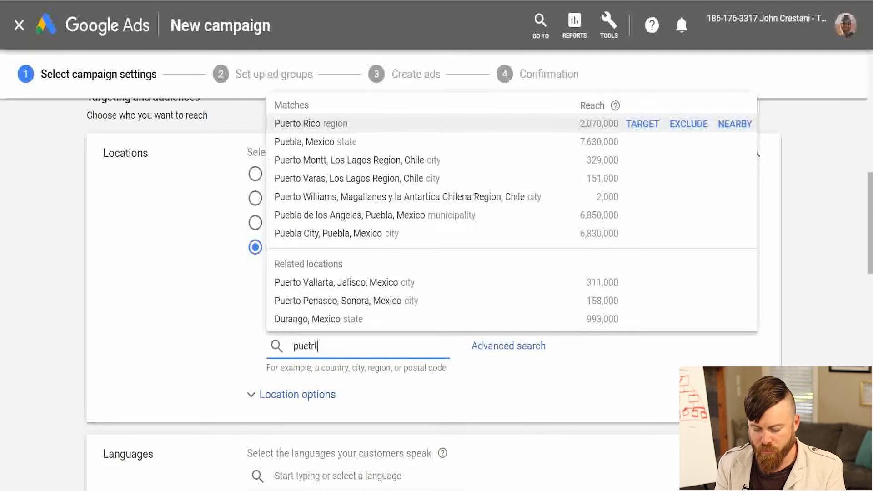
key("Return")
left_click(358, 365)
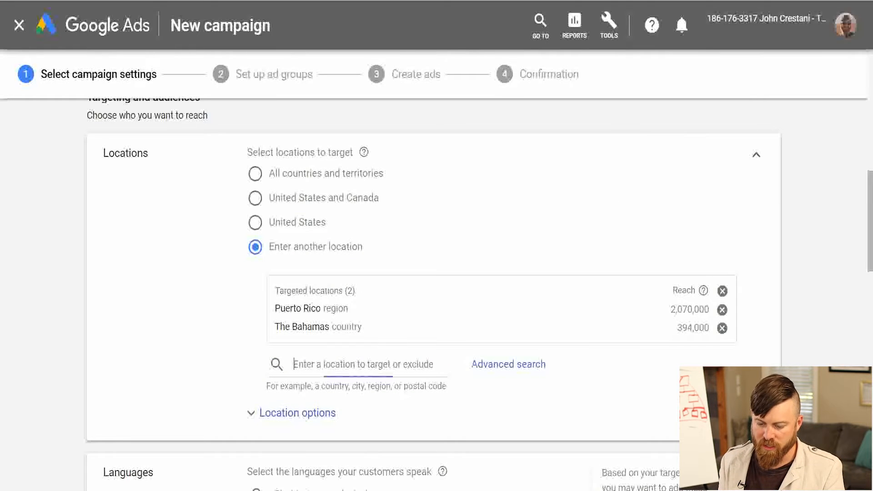
type("american")
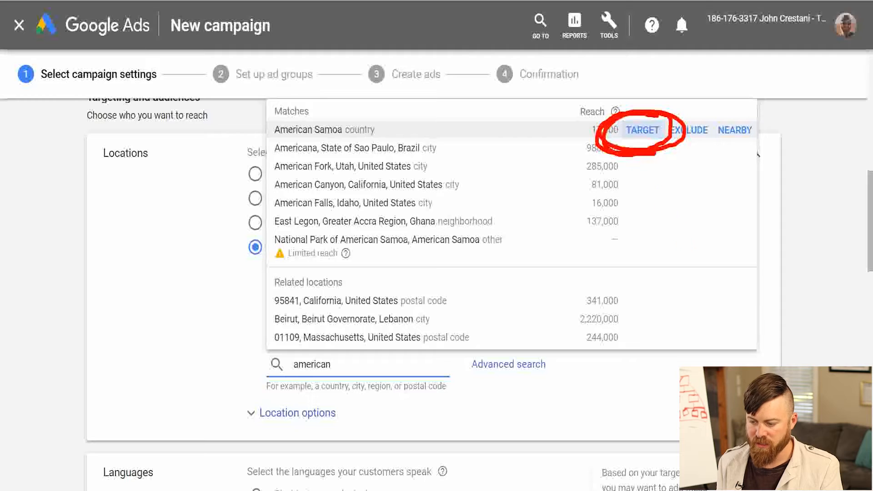
left_click(642, 130)
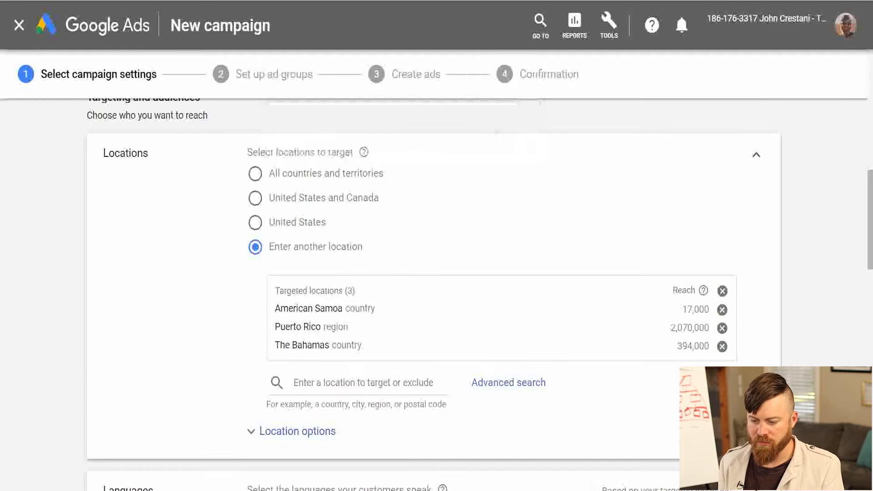
Step: Add Arabic and Bengali to the languages the campaign's customers speak
scroll(434, 291, "down", 7)
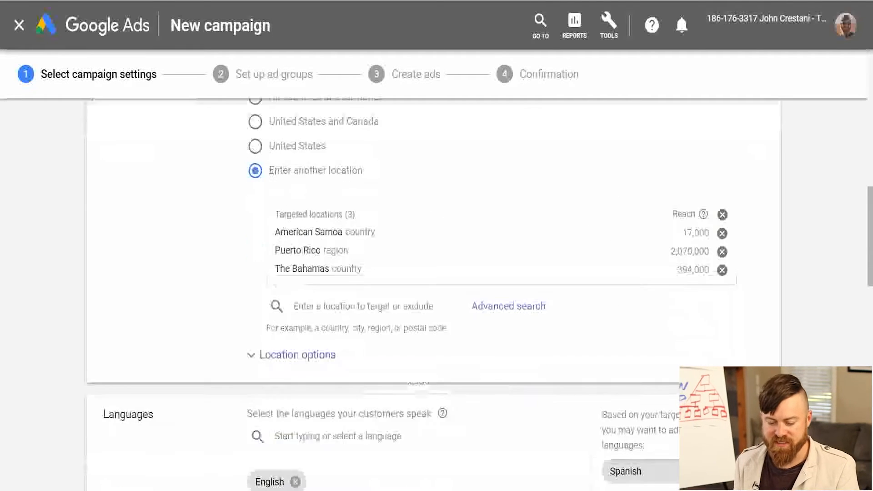
left_click(337, 207)
key("Escape")
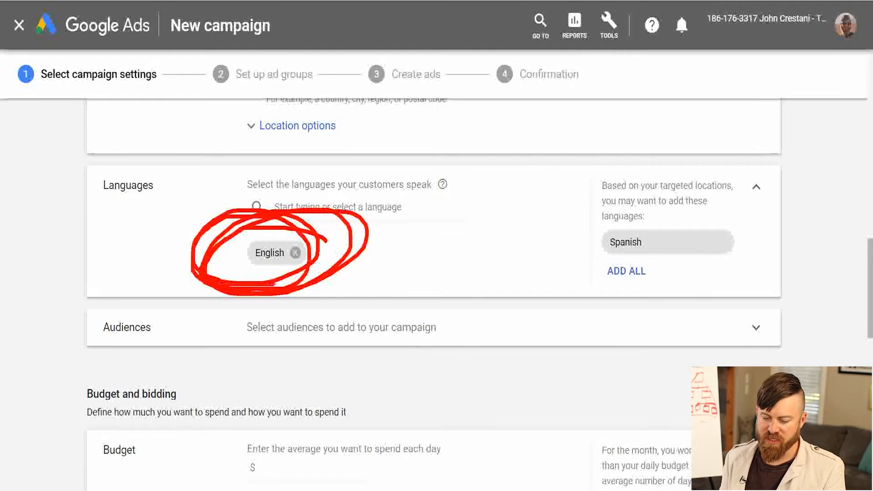
left_click(337, 207)
left_click(266, 237)
left_click(266, 261)
key("Escape")
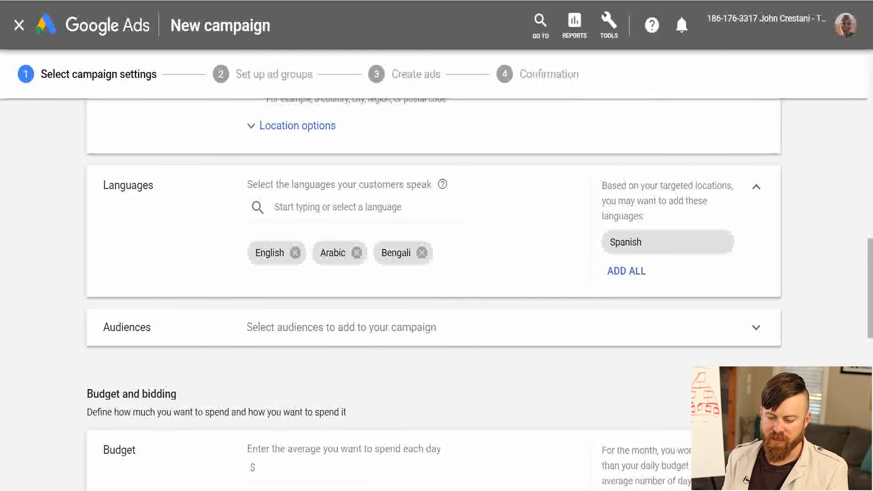
left_click_drag(454, 273, 248, 183)
left_click(337, 207)
key("Escape")
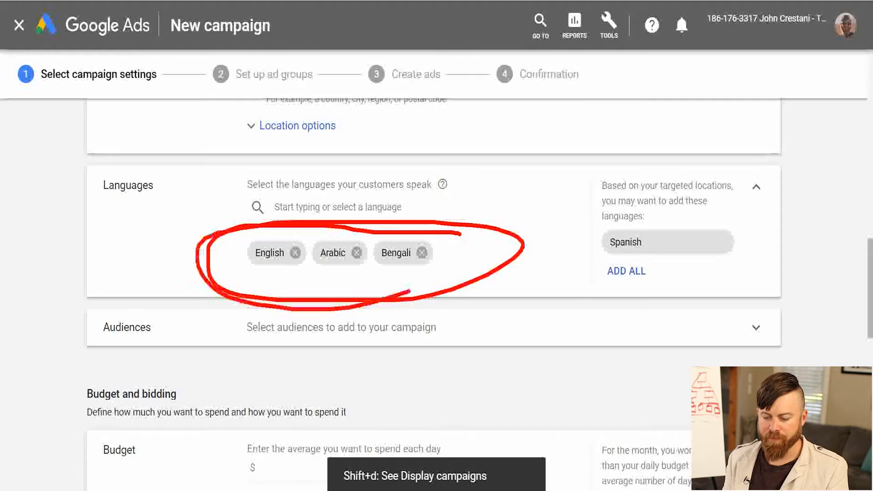
Step: Examine the campaign's audience selection options, then collapse the section
scroll(432, 250, "down", 2)
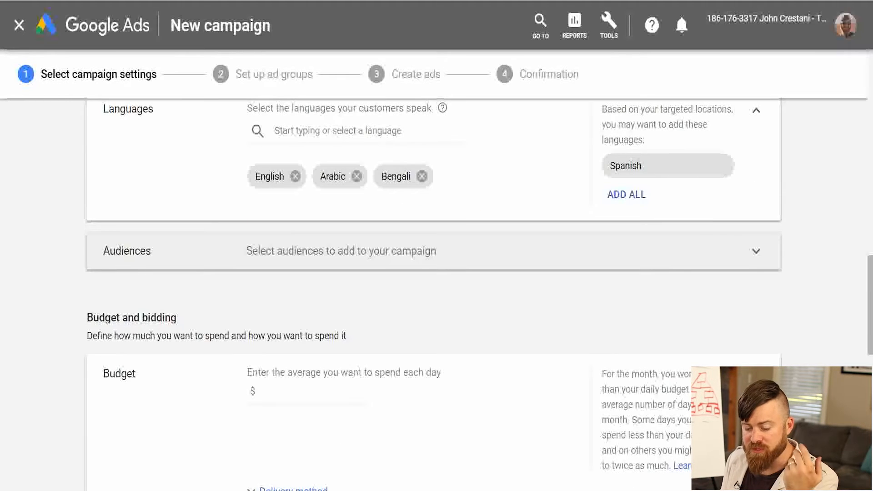
left_click(432, 250)
scroll(432, 250, "down", 4)
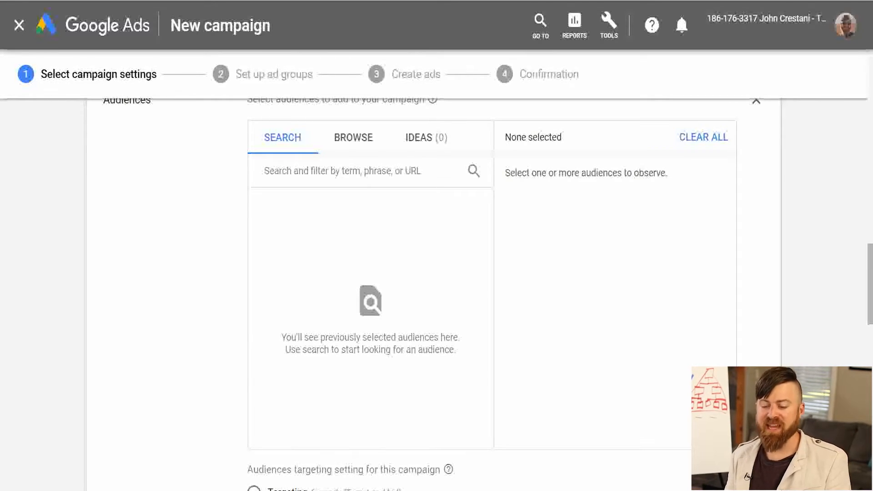
scroll(432, 272, "up", 2)
left_click(756, 177)
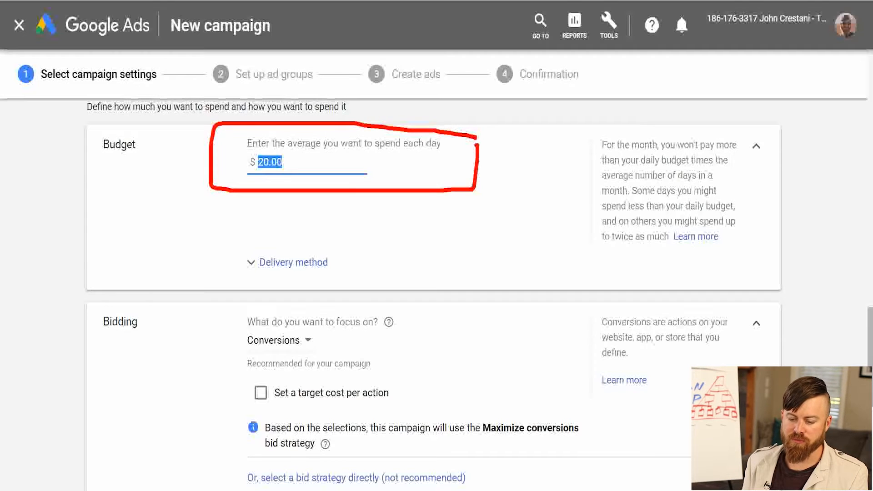
Step: Focus the campaign's bidding on Clicks and show the additional settings for conversions, ad schedule and ad rotation
left_click(288, 263)
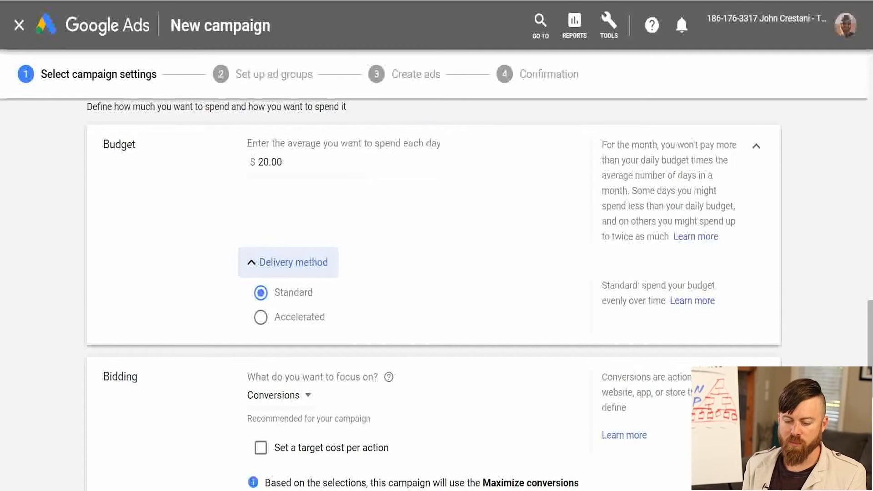
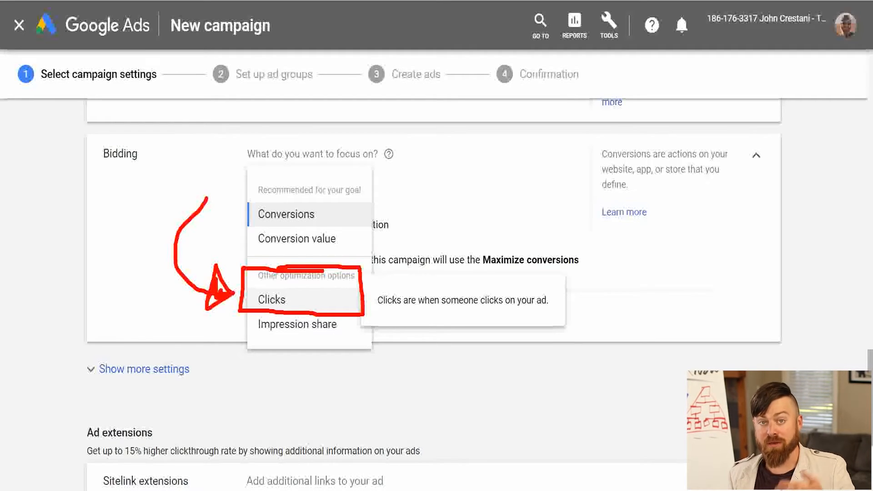
left_click(271, 299)
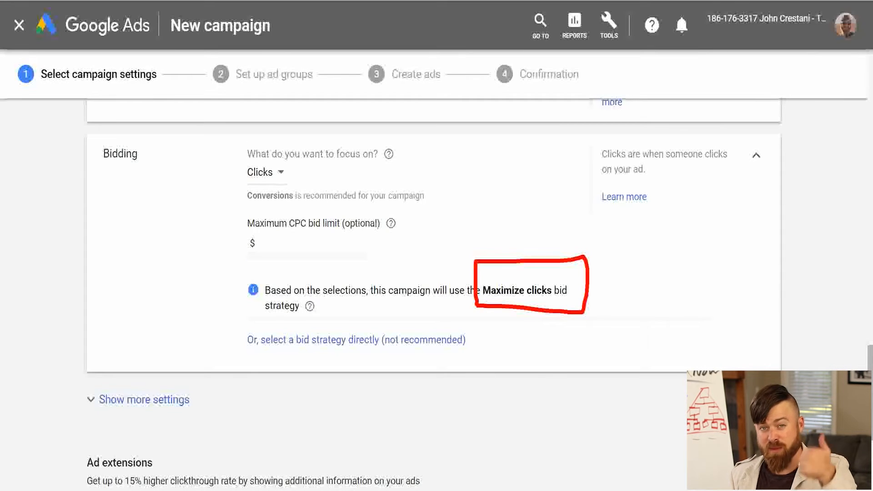
scroll(436, 171, "down", 5)
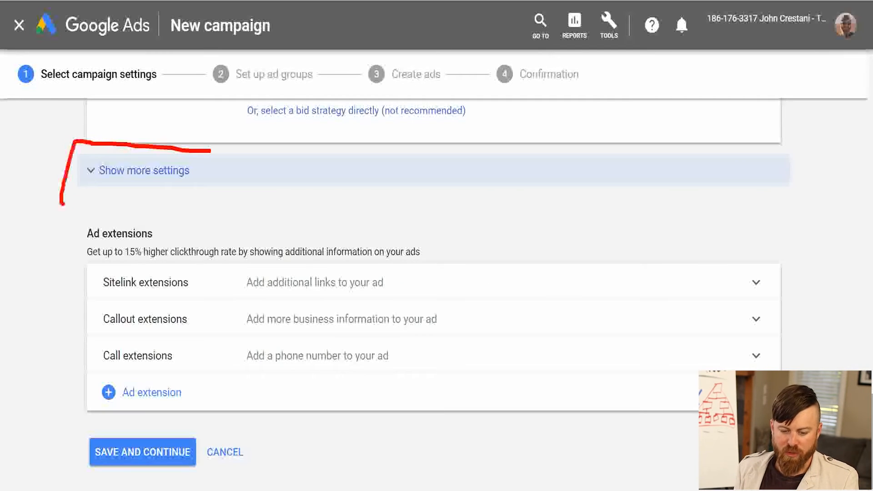
key("Return")
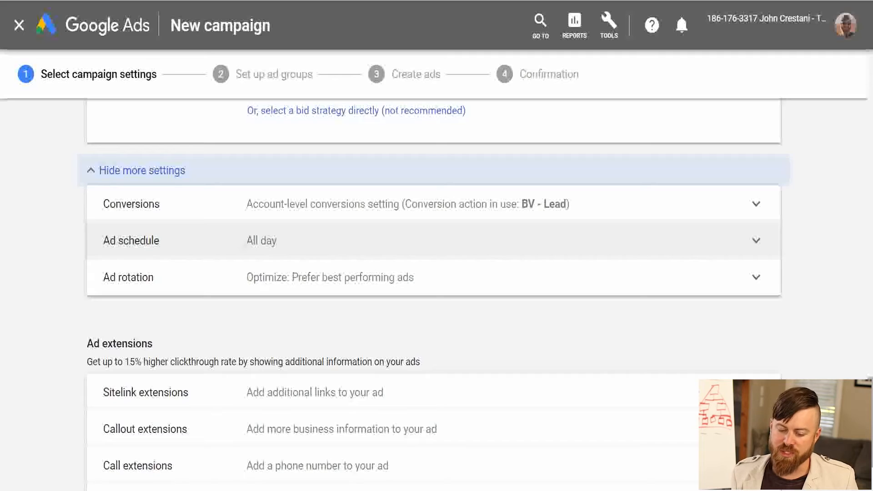
Step: Set the campaign's ad schedule to Mondays - Fridays from 07:00 to 04:00
mouse_move(322, 219)
left_mouse_down()
mouse_move(175, 220)
mouse_move(65, 241)
mouse_move(284, 272)
left_mouse_up()
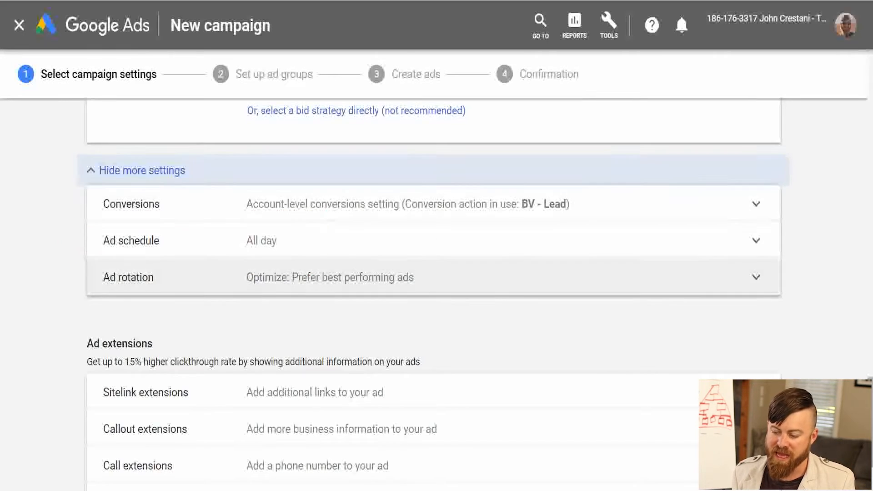
left_click(131, 240)
left_click(296, 254)
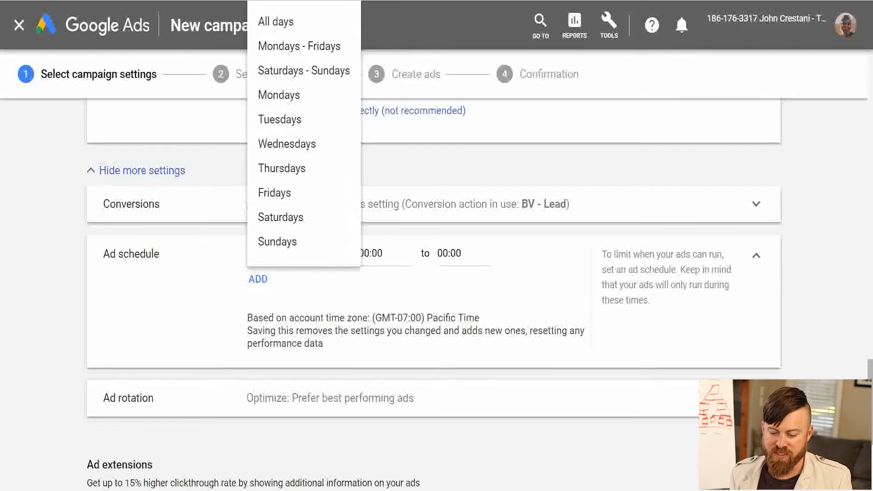
left_click(296, 42)
left_click(371, 254)
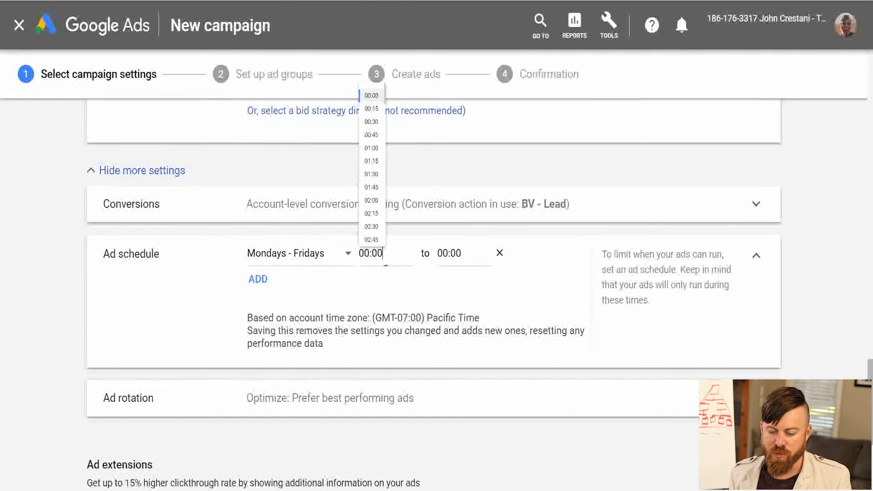
scroll(383, 122, "down", 8)
scroll(382, 105, "down", 5)
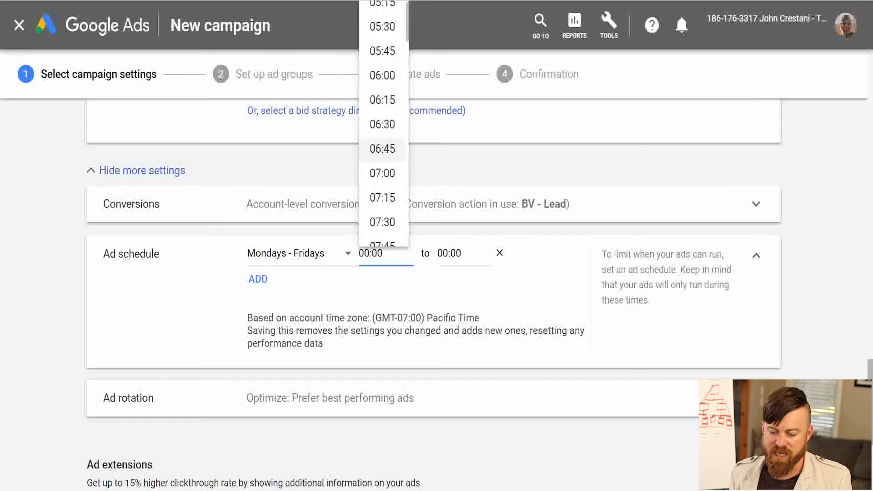
left_click(382, 138)
left_click(462, 253)
scroll(462, 122, "down", 12)
scroll(461, 123, "up", 5)
left_click(461, 50)
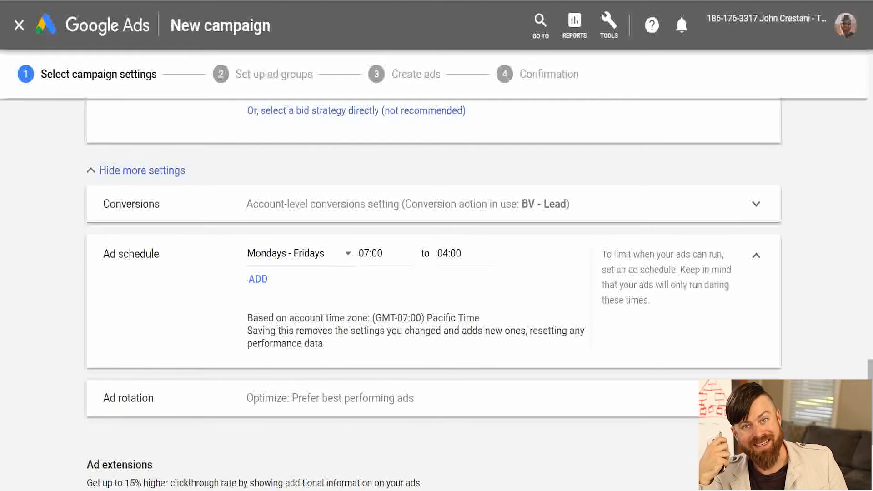
Step: Try the ad rotation "Do not optimize: Rotate ads indefinitely", return it to "Optimize: Prefer best performing ads" and collapse the section
scroll(273, 246, "down", 3)
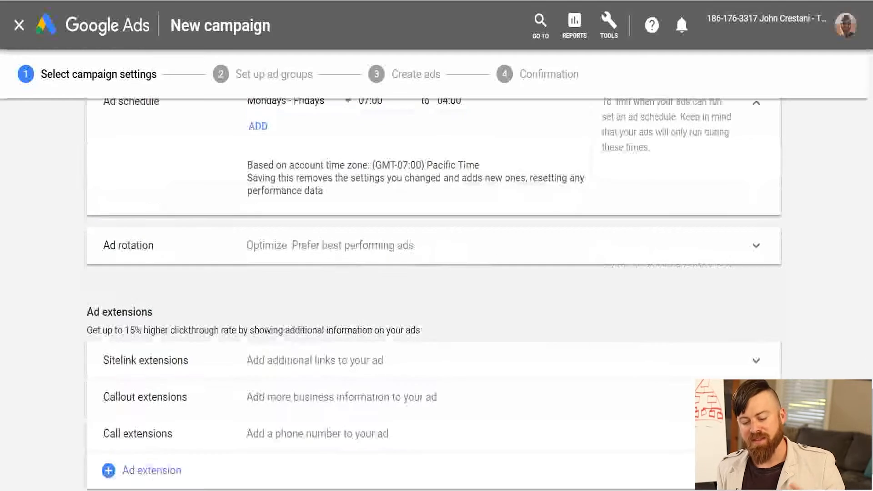
mouse_move(145, 217)
left_mouse_down()
mouse_move(271, 229)
mouse_move(325, 300)
mouse_move(116, 210)
left_mouse_up()
mouse_move(271, 262)
left_mouse_down()
mouse_move(303, 280)
mouse_move(266, 288)
left_mouse_up()
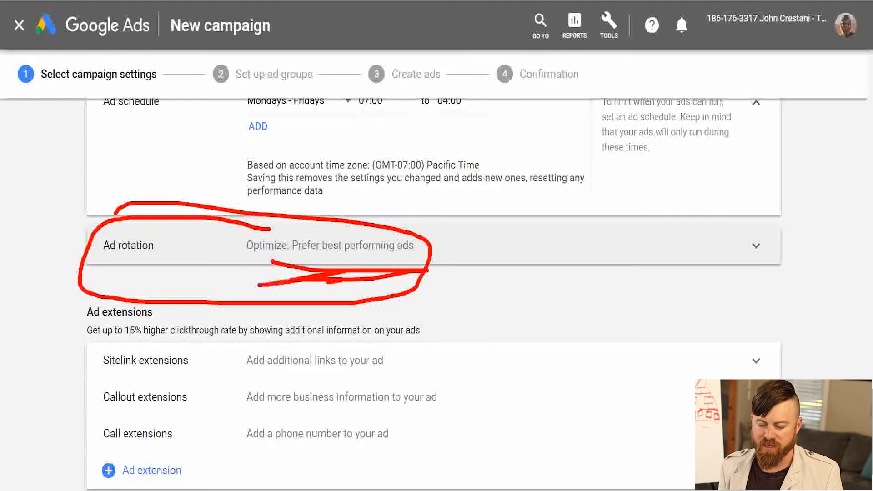
mouse_move(275, 255)
left_mouse_down()
mouse_move(448, 268)
mouse_move(298, 293)
left_mouse_up()
key("Escape")
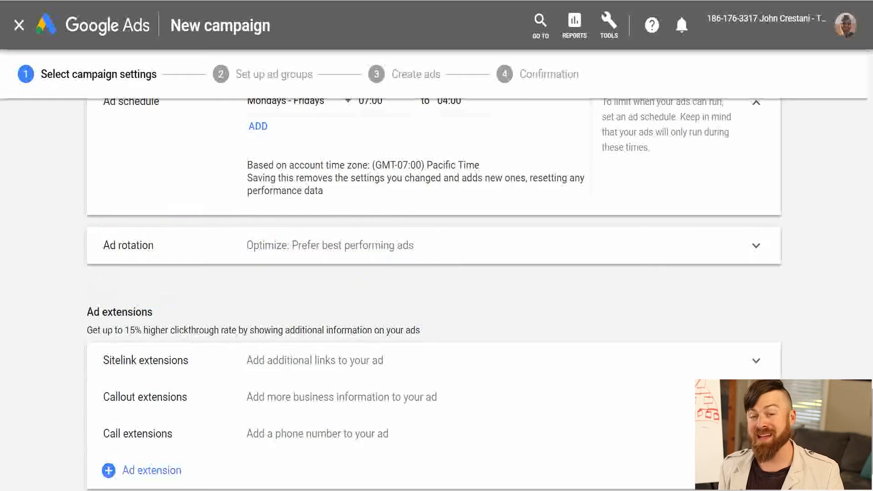
left_click(273, 246)
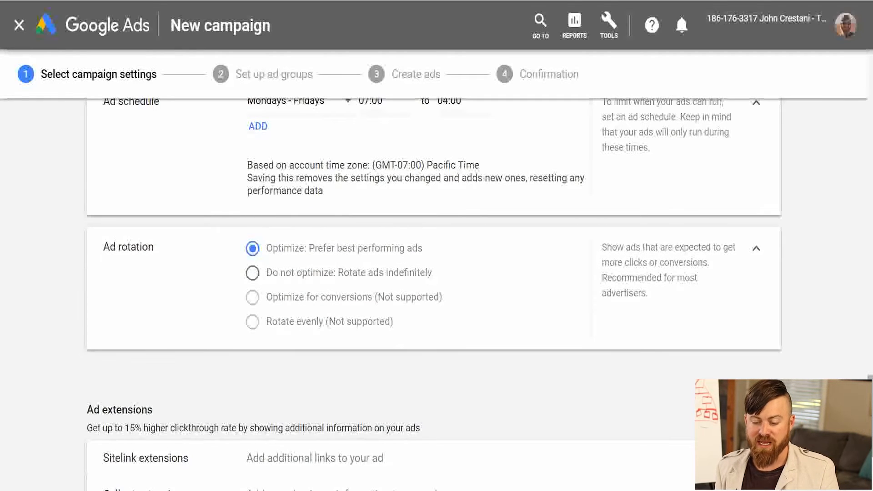
left_click(252, 273)
mouse_move(477, 260)
left_mouse_down()
mouse_move(266, 260)
mouse_move(481, 318)
left_mouse_up()
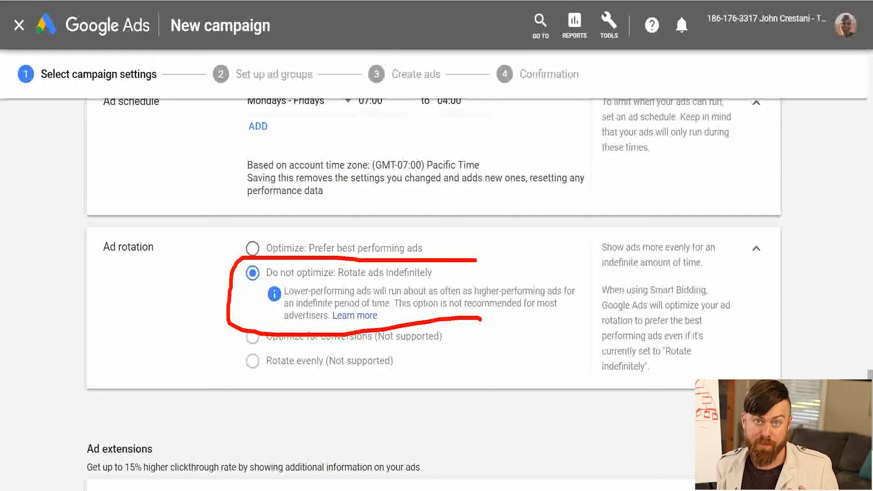
key("Escape")
left_click(252, 248)
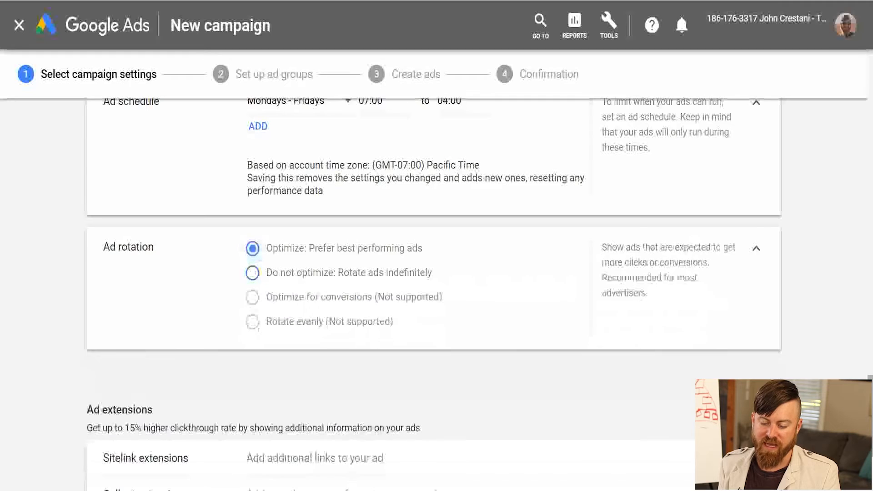
left_click(756, 248)
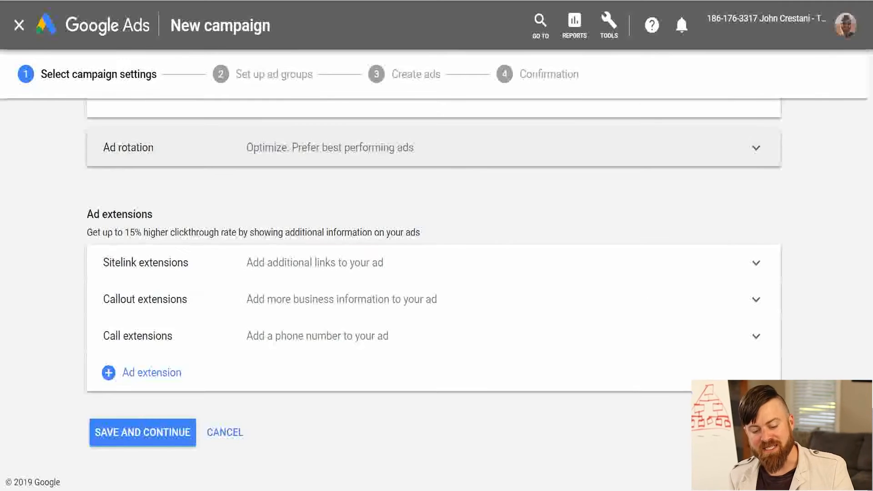
Step: Examine the ad extensions section and the call extension options, and collapse the call extensions
mouse_move(66, 186)
left_mouse_down()
mouse_move(63, 283)
mouse_move(473, 402)
mouse_move(592, 203)
mouse_move(122, 191)
left_mouse_up()
left_click_drag(67, 235, 247, 239)
left_click_drag(99, 240, 320, 245)
mouse_move(424, 233)
left_mouse_down()
mouse_move(300, 222)
mouse_move(93, 234)
left_mouse_up()
key("Escape")
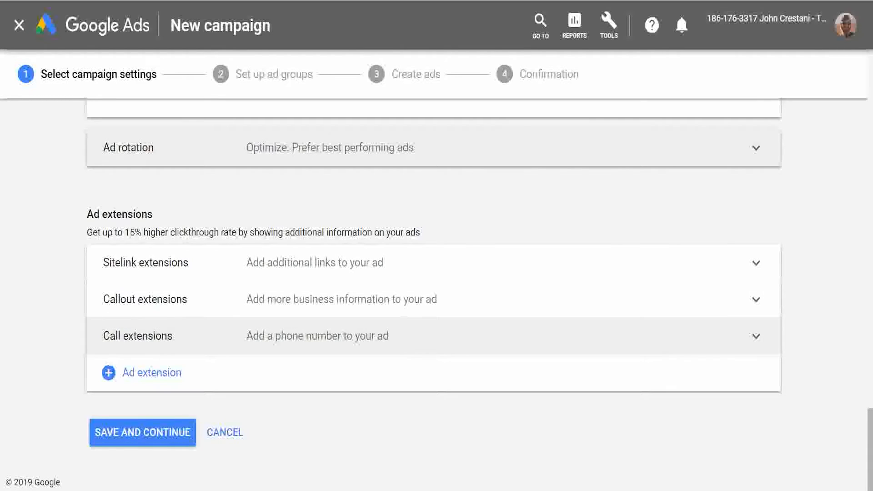
left_click(319, 335)
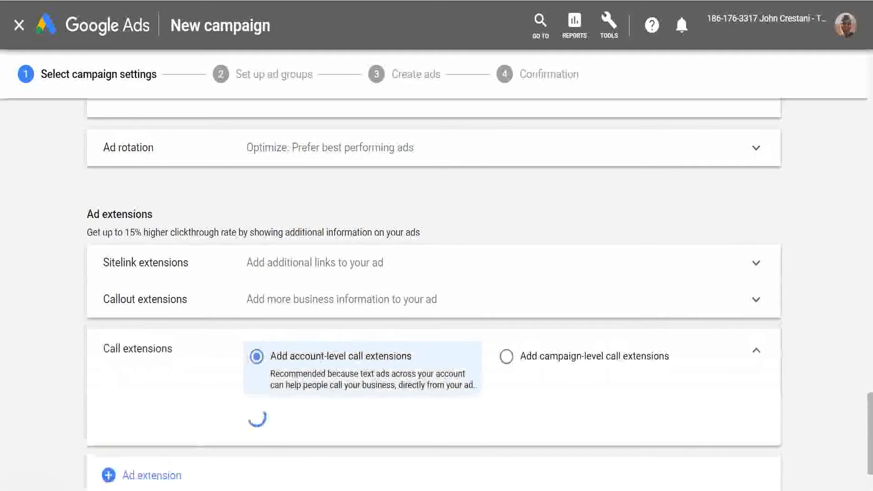
scroll(432, 295, "up", 3)
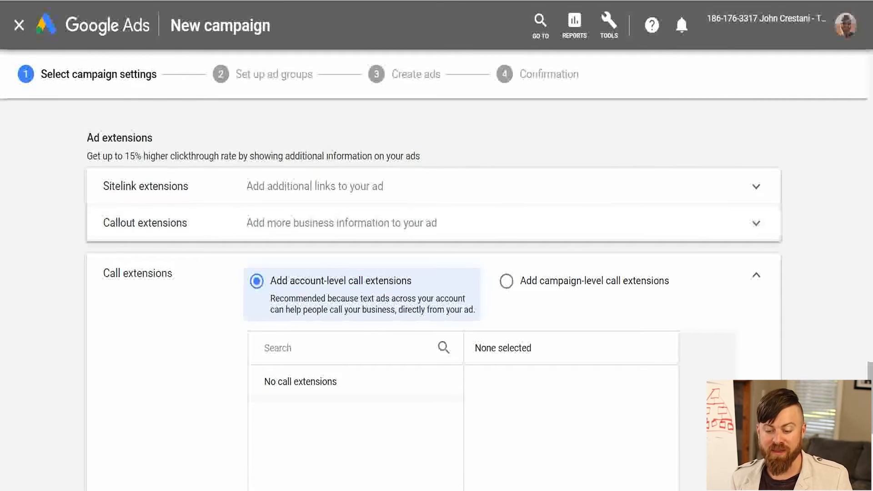
left_click(755, 275)
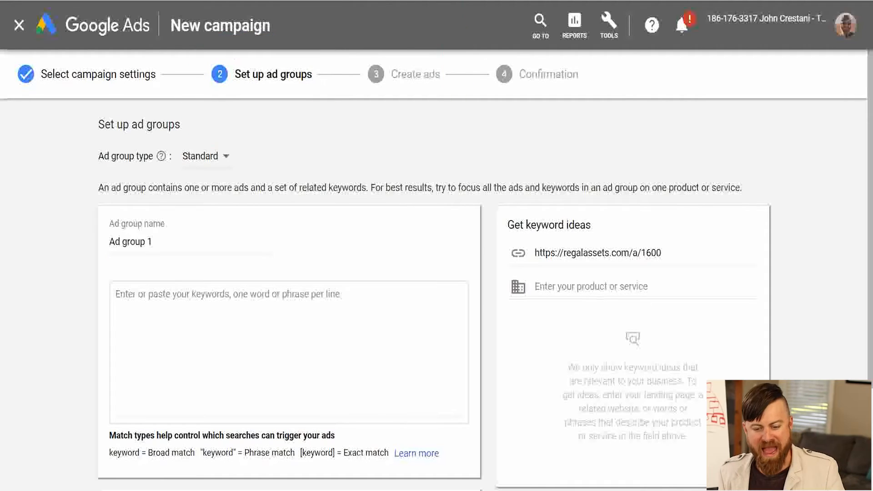
Step: Name the ad group "yt test group", keep its type as Standard and place the cursor in its keyword field
triple_click(131, 242)
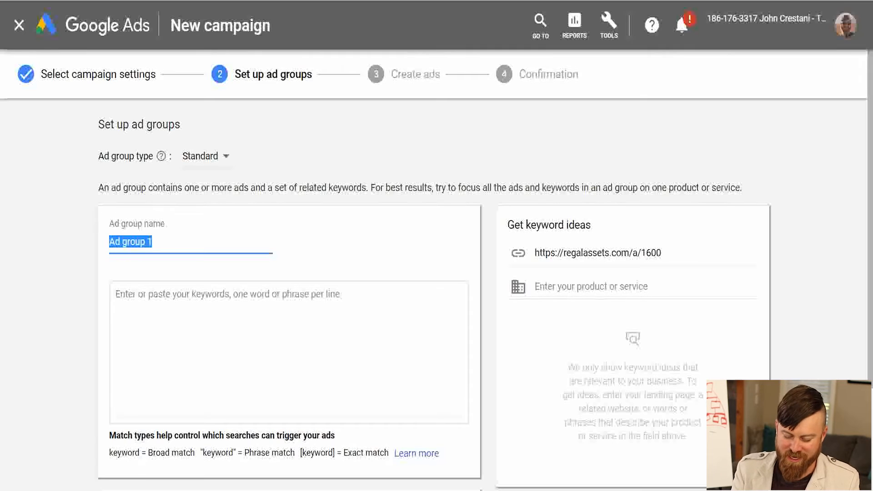
type("yt test")
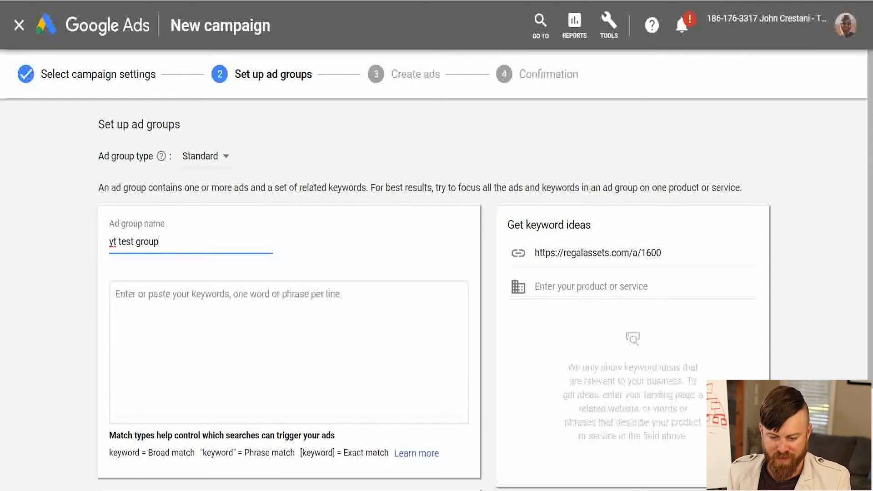
left_click(206, 156)
left_click(345, 150)
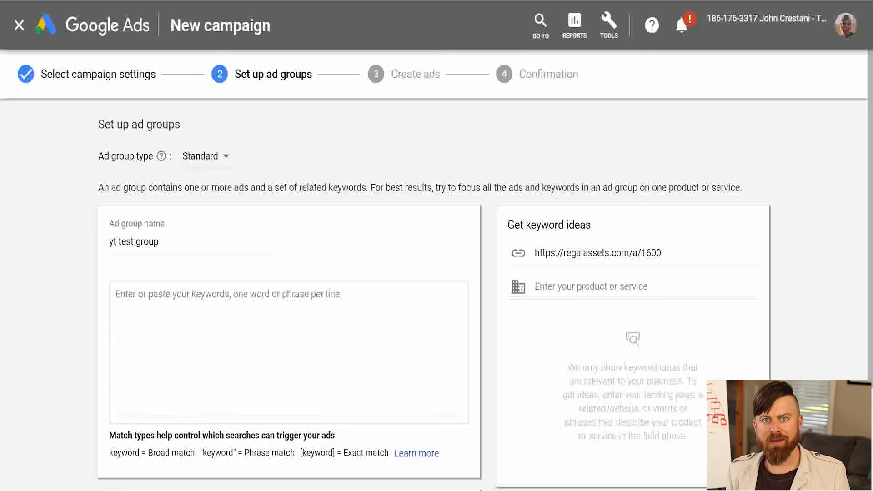
scroll(434, 291, "down", 3)
scroll(434, 291, "up", 3)
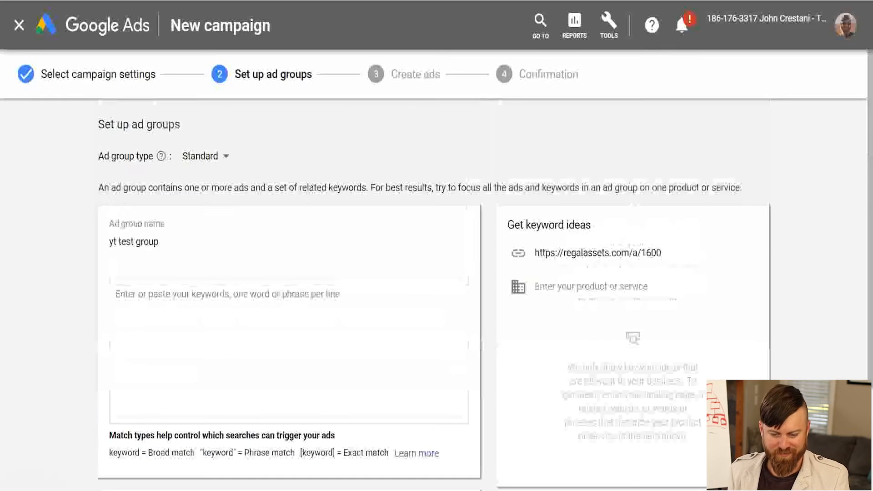
left_click(227, 295)
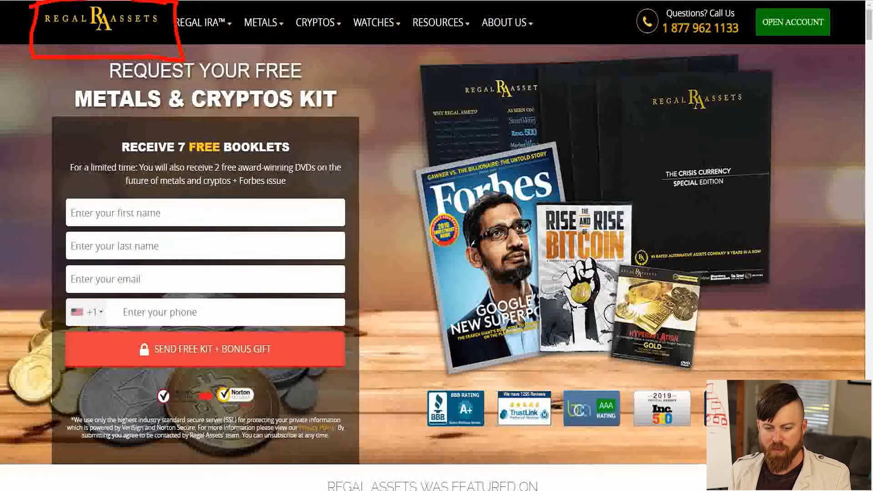
Step: Examine the headline offer on the Regal Assets landing page for keyword themes
left_click_drag(130, 108, 338, 110)
left_click_drag(256, 49, 109, 50)
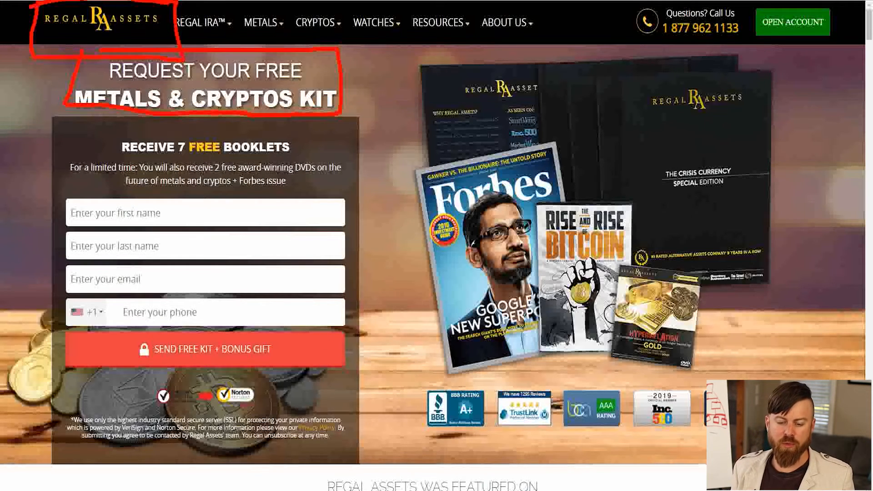
left_click_drag(152, 112, 91, 130)
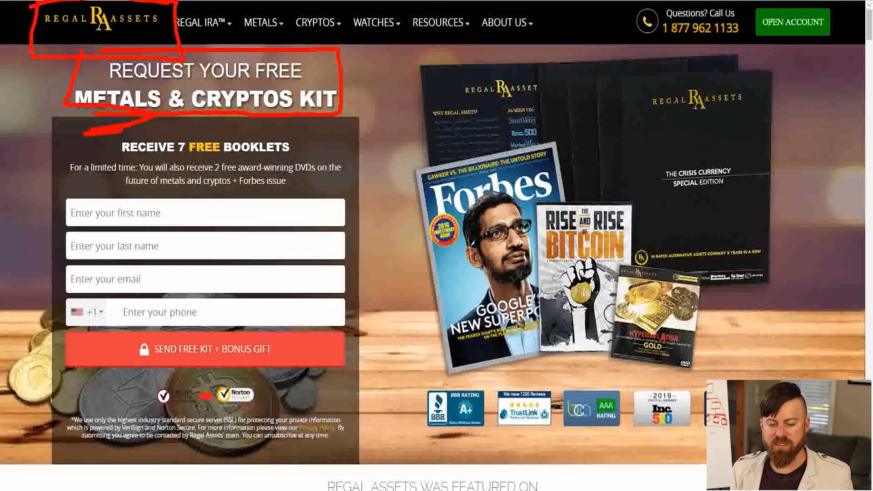
left_click_drag(157, 116, 309, 123)
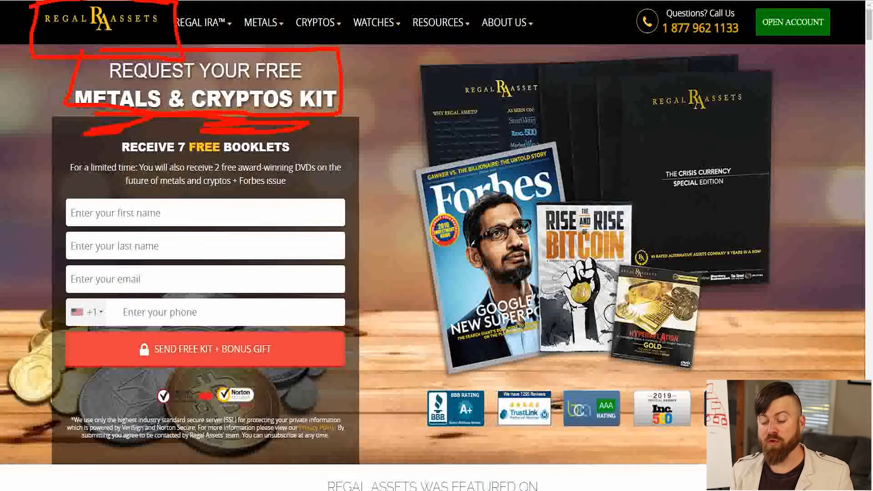
key("Escape")
Step: Copy the entire Top 20 Performing Keywords list from the affiliate site's Targeting / Demographics page into the ad group's keywords
key("ctrl+Tab")
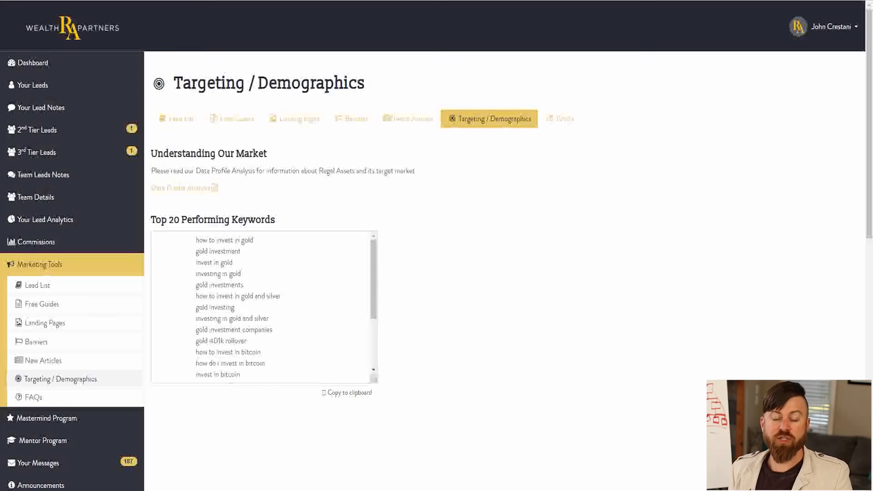
left_click_drag(196, 240, 278, 381)
left_click(259, 330)
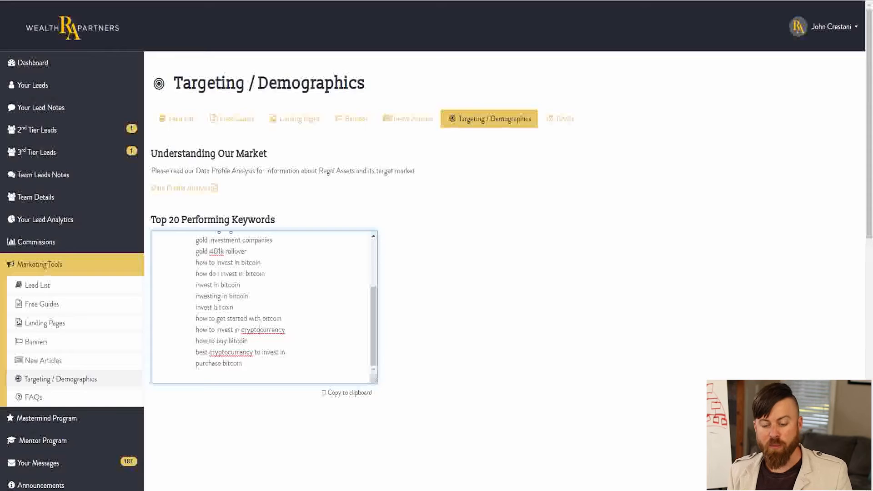
scroll(264, 307, "up", 3)
left_click_drag(157, 236, 182, 380)
left_click(249, 341)
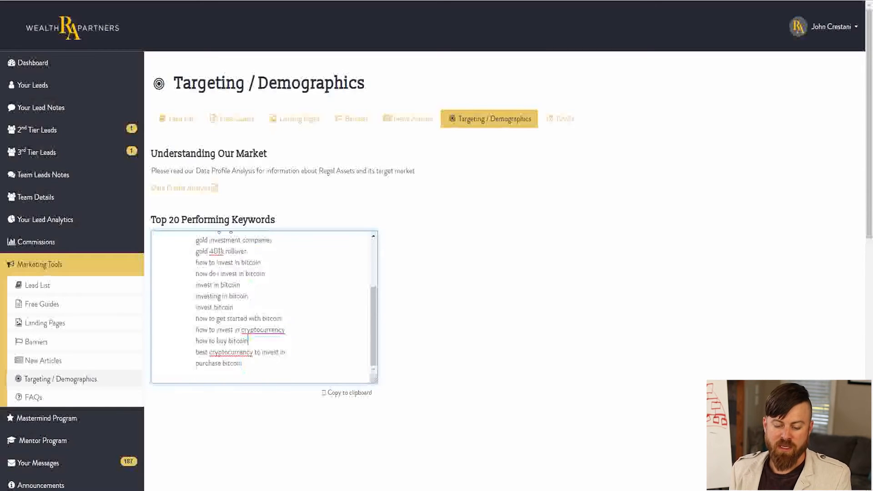
key("ctrl+a")
right_click(234, 255)
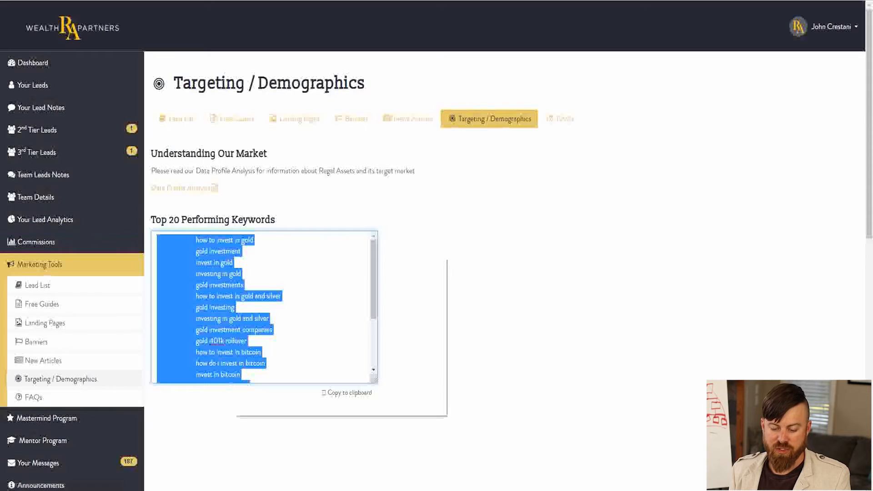
left_click(254, 293)
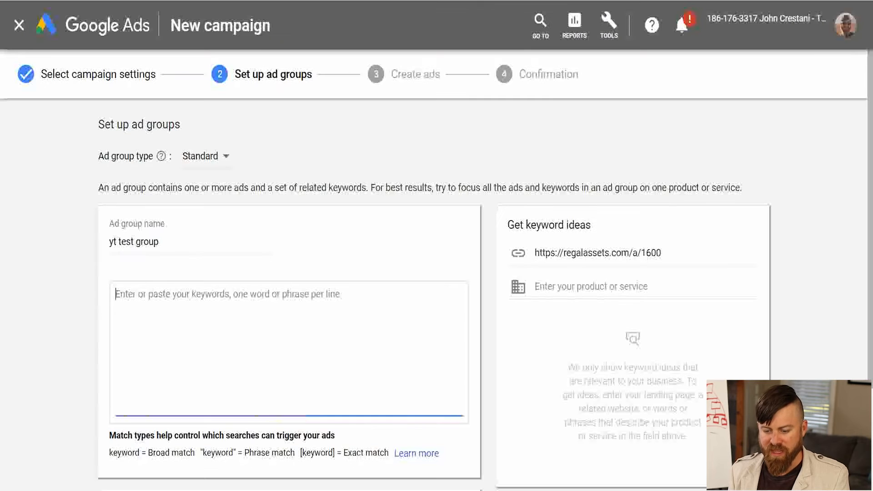
key("ctrl+v")
scroll(436, 273, "down", 3)
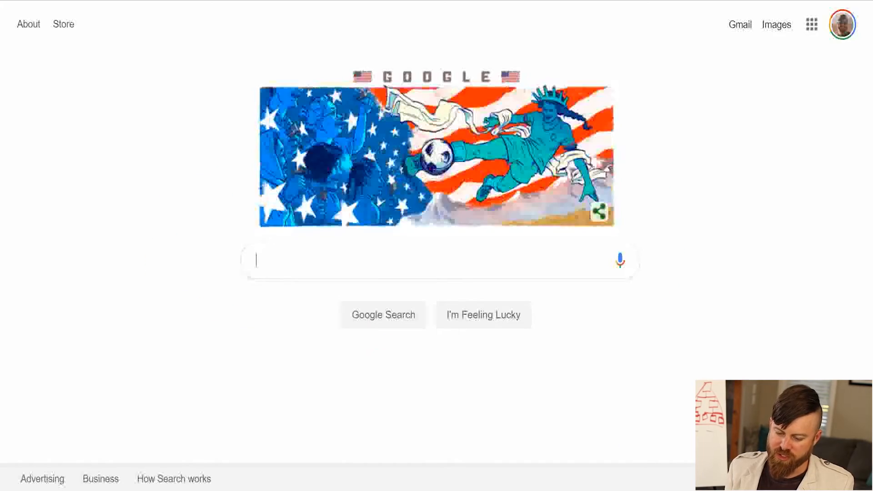
Step: Search Google for "keyword tool" and locate the Google Ads Keyword Planner result
key("Down")
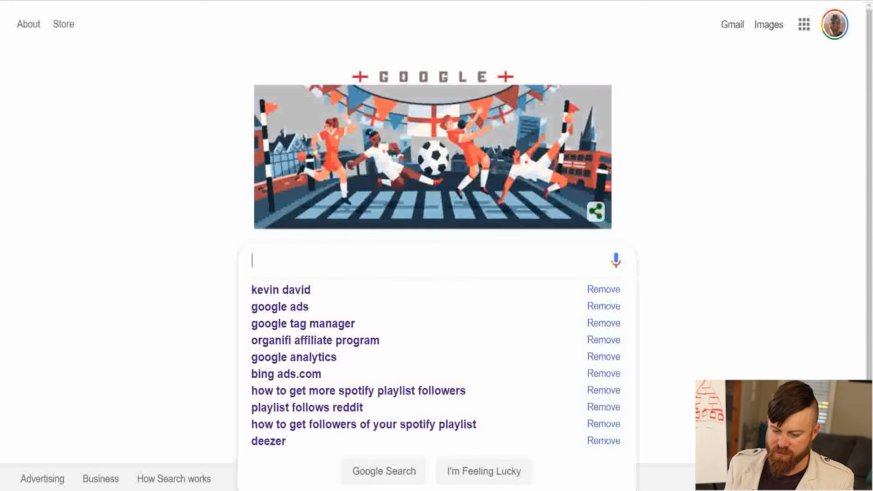
type("keywo")
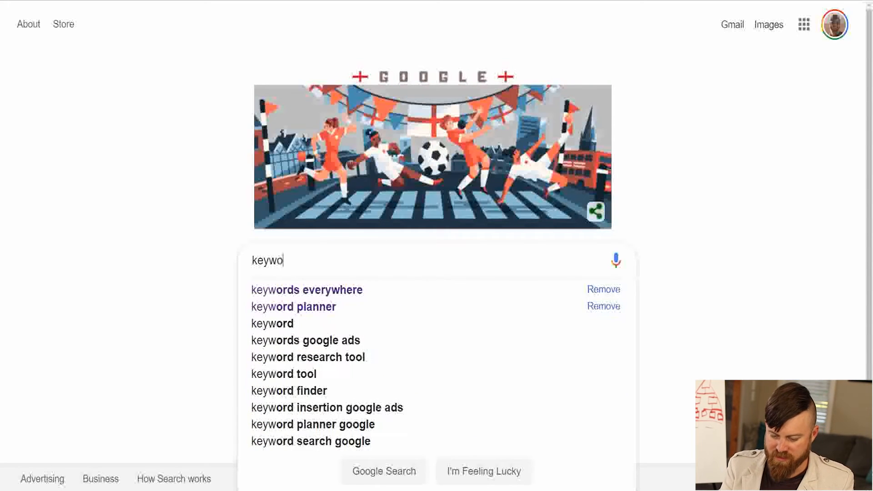
type("rd tool")
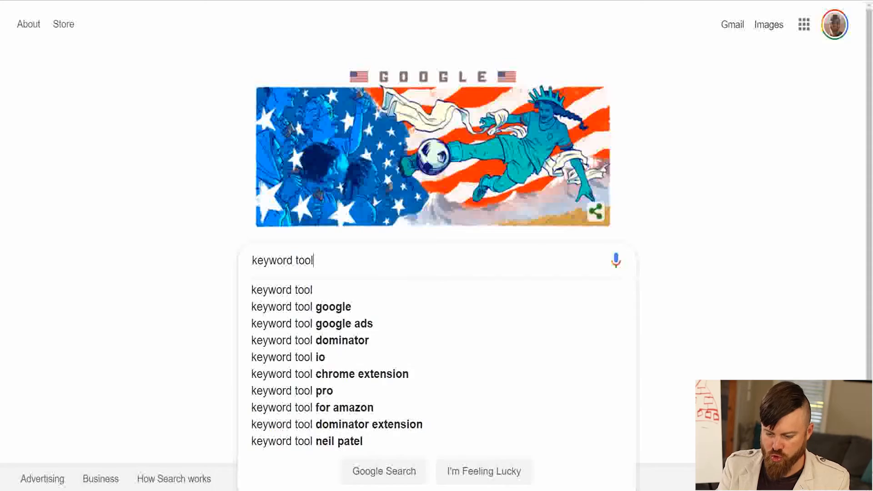
key("Return")
scroll(291, 255, "down", 2)
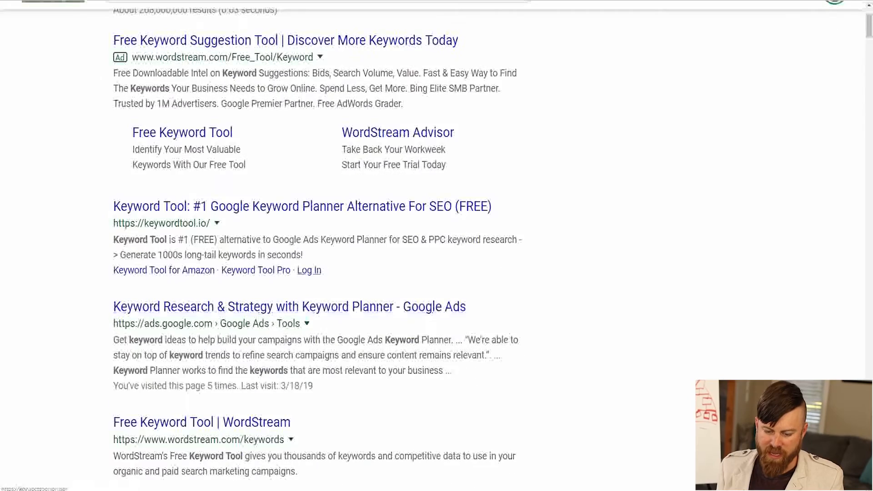
scroll(291, 256, "down", 1)
mouse_move(491, 243)
left_mouse_down()
mouse_move(81, 223)
mouse_move(77, 354)
mouse_move(489, 374)
mouse_move(531, 261)
mouse_move(411, 246)
left_mouse_up()
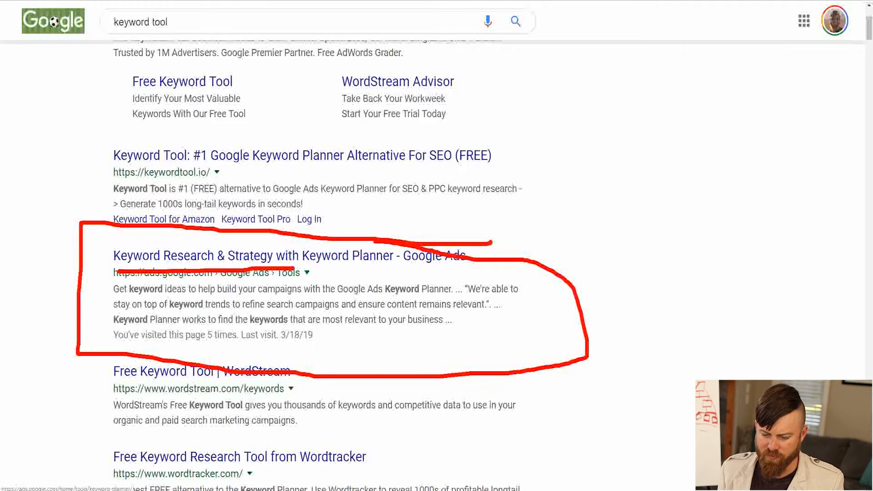
Step: Open Google Ads Keyword Planner and paste the copied keyword list into Get search volume and forecasts to generate the forecast
key("Escape")
left_click(290, 255)
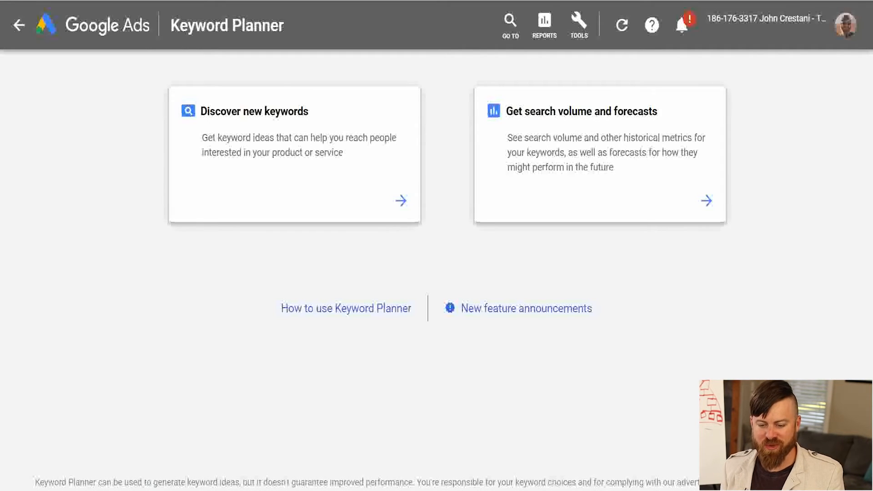
mouse_move(164, 104)
left_mouse_down()
mouse_move(453, 226)
mouse_move(210, 61)
left_mouse_up()
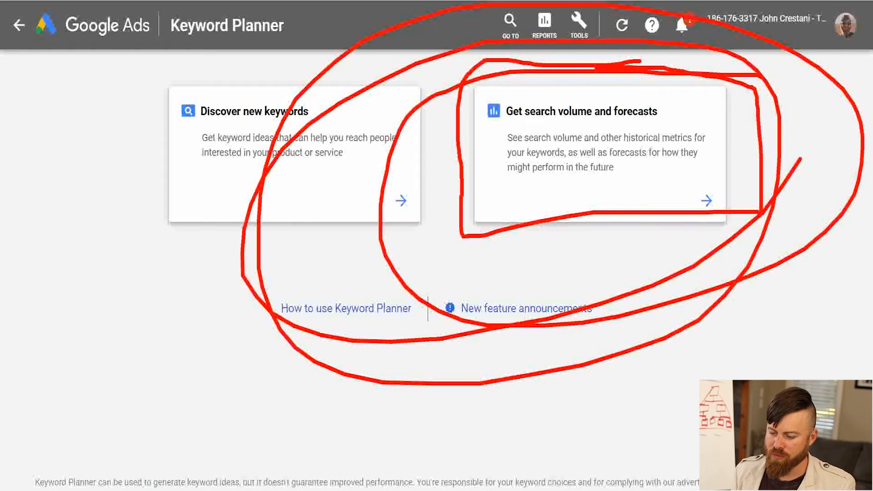
left_click(627, 145)
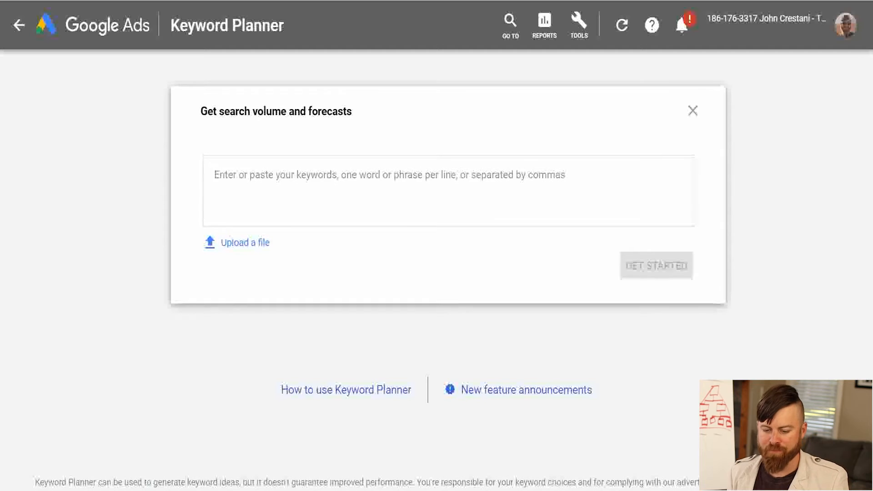
right_click(234, 178)
left_click(255, 260)
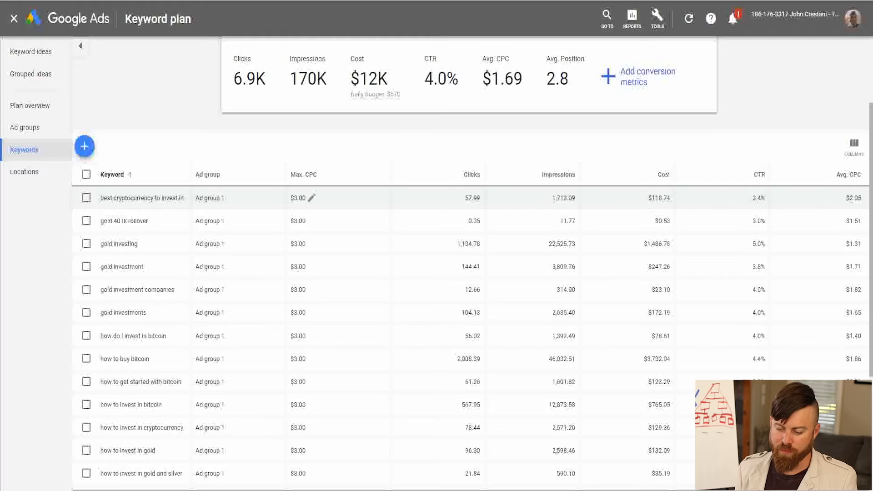
Step: Sort the keyword plan's forecasts by impressions and review the listed keywords
scroll(455, 296, "down", 6)
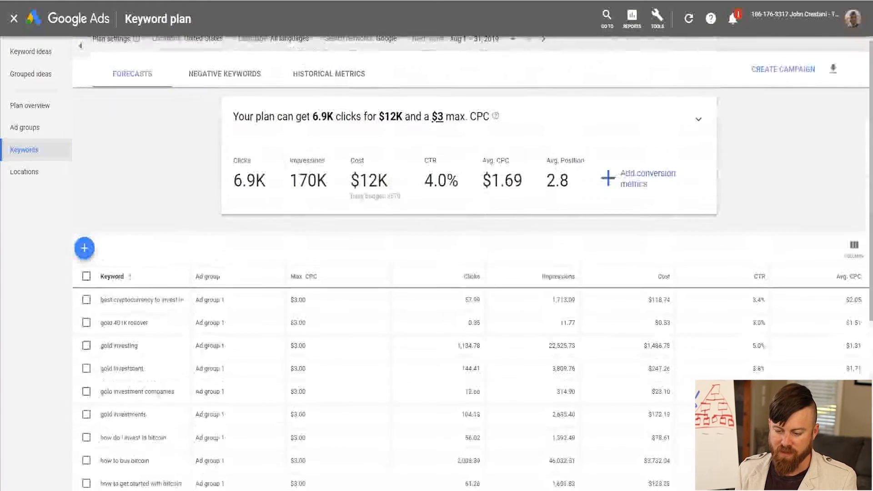
left_click(558, 276)
scroll(454, 273, "down", 4)
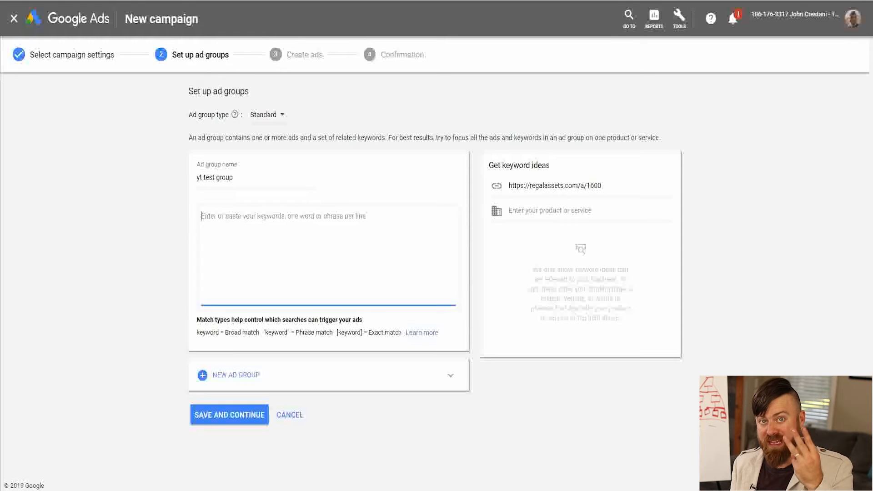
Step: Return to the new campaign's ad group setup and examine the exact match notation in the match type guide
key("alt+Tab")
left_click_drag(387, 332, 400, 332)
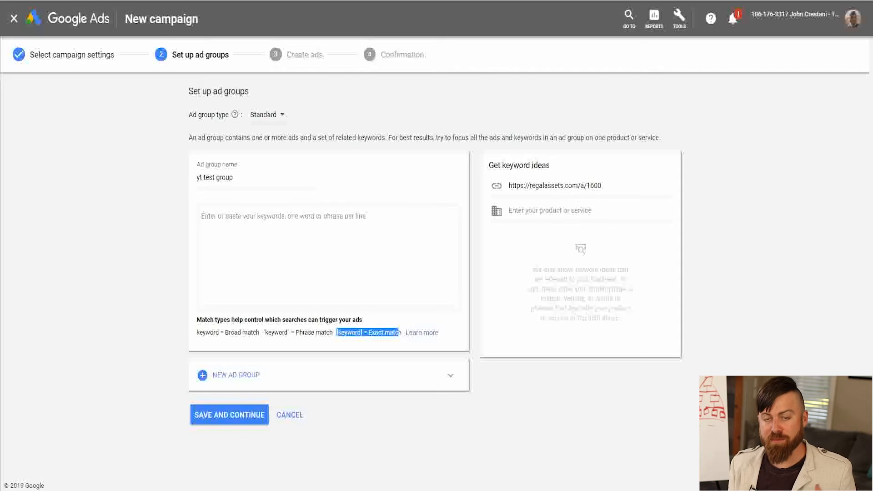
left_click(399, 333)
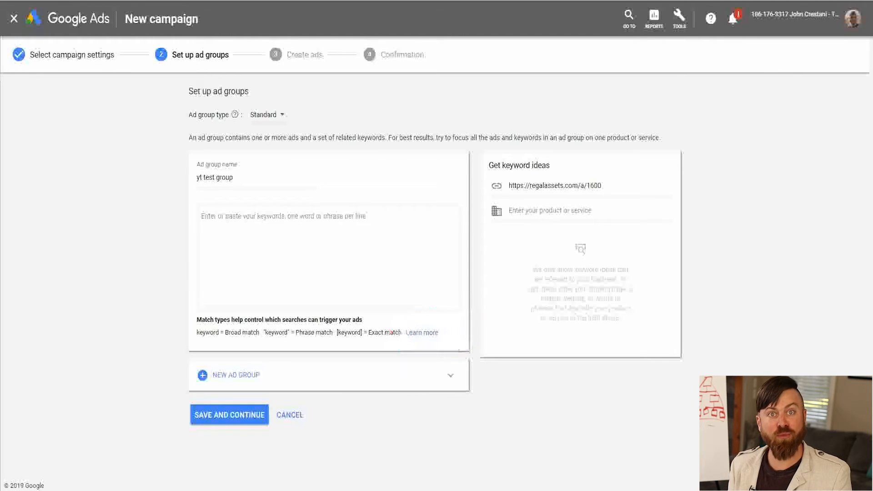
Step: Enter the keywords [gold investment], "gold investment" and +gold +investment, one per line, and rename the ad group "gold investment"
type("\"gold investment")
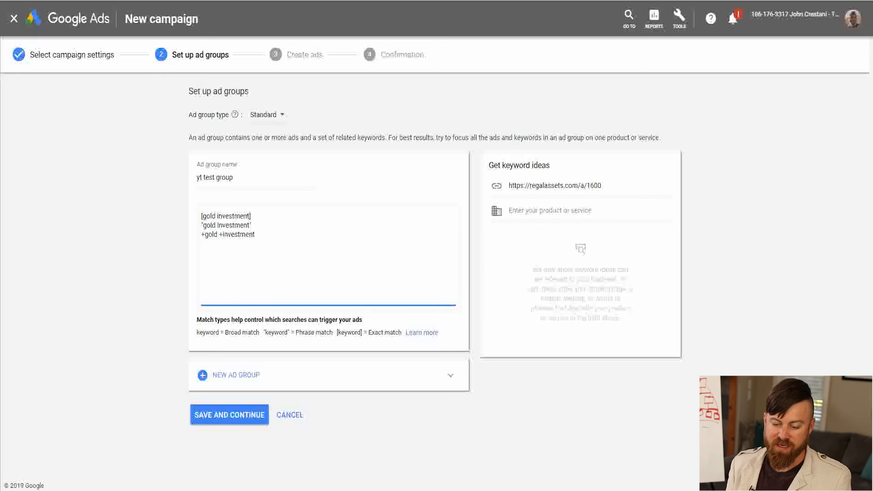
left_click_drag(252, 225, 201, 225)
left_click_drag(255, 235, 201, 234)
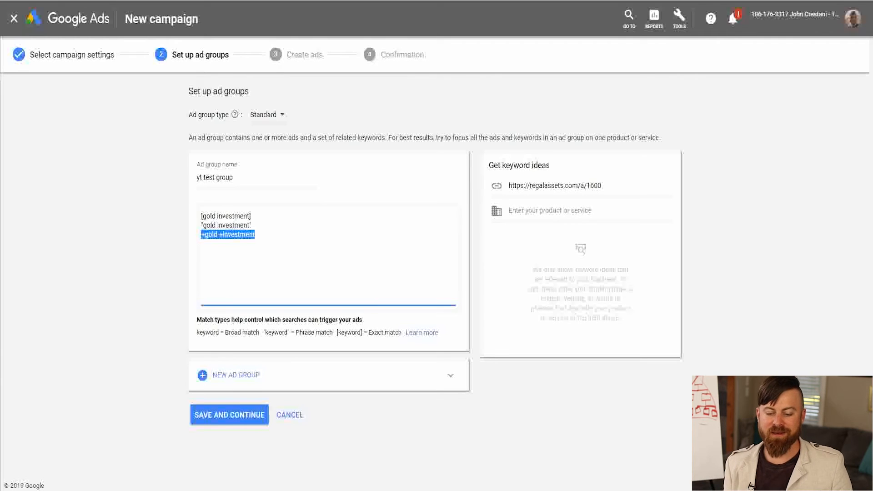
key("shift+Tab")
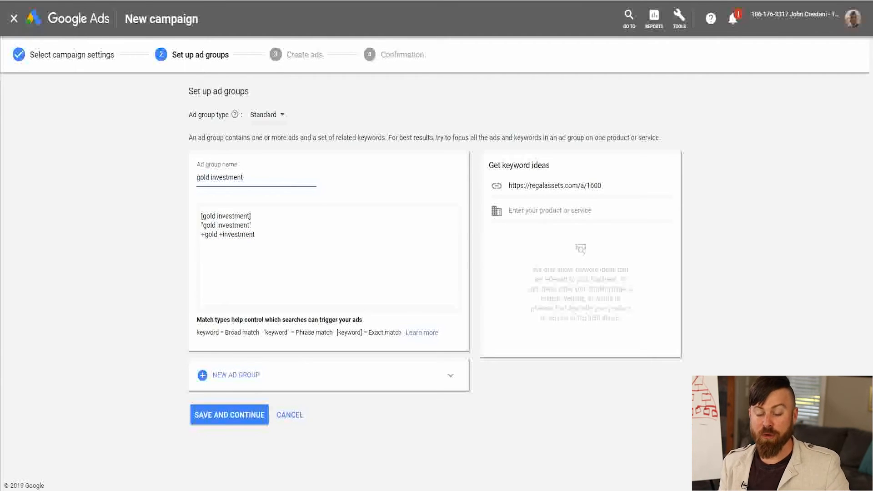